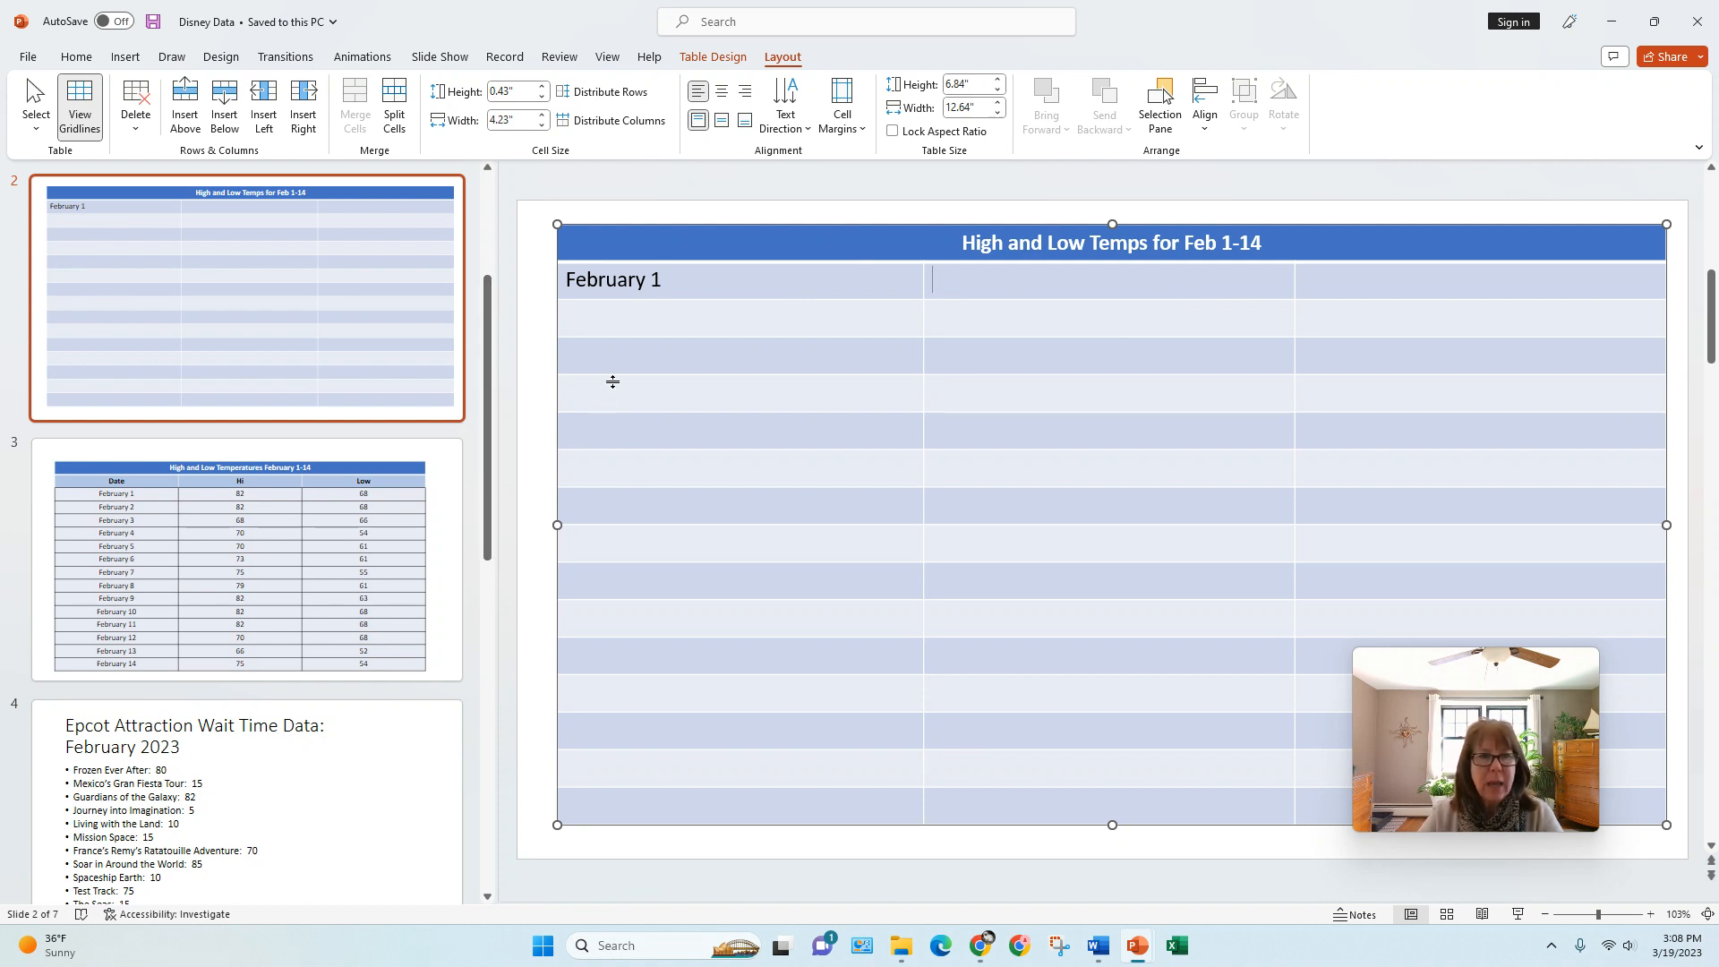
Step: Turn on first-column formatting for the temperatures table on slide 3, and try the Header Row and Banded Rows options off and on
click(394, 561)
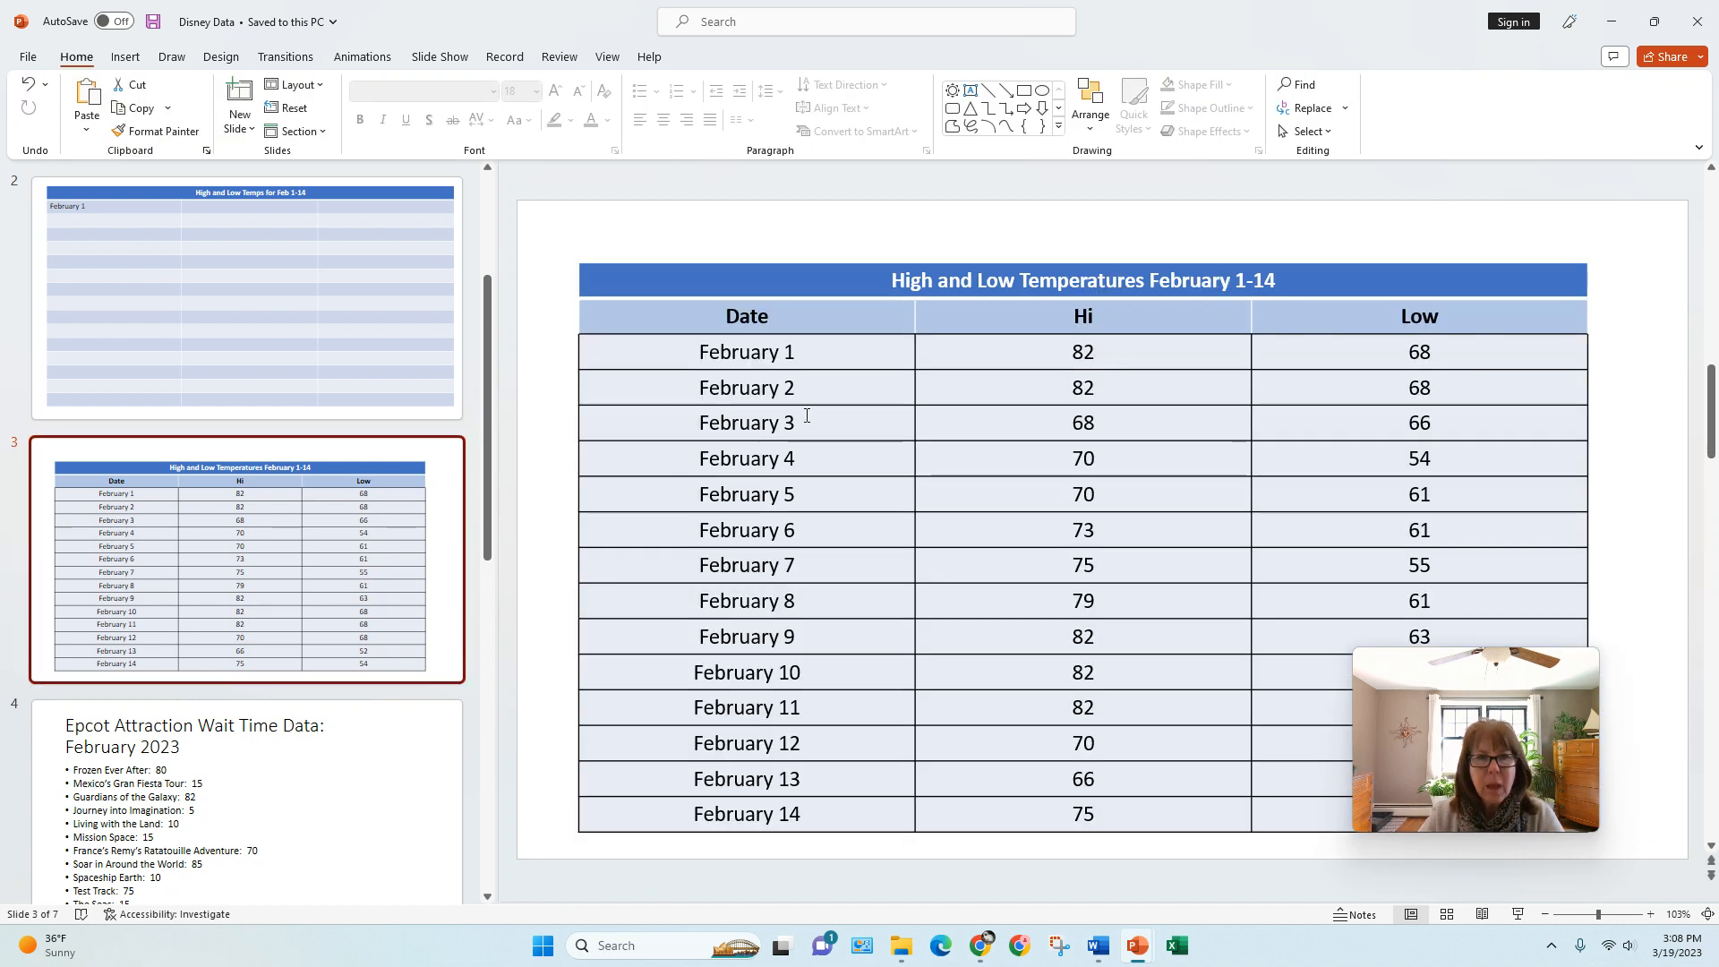
click(807, 415)
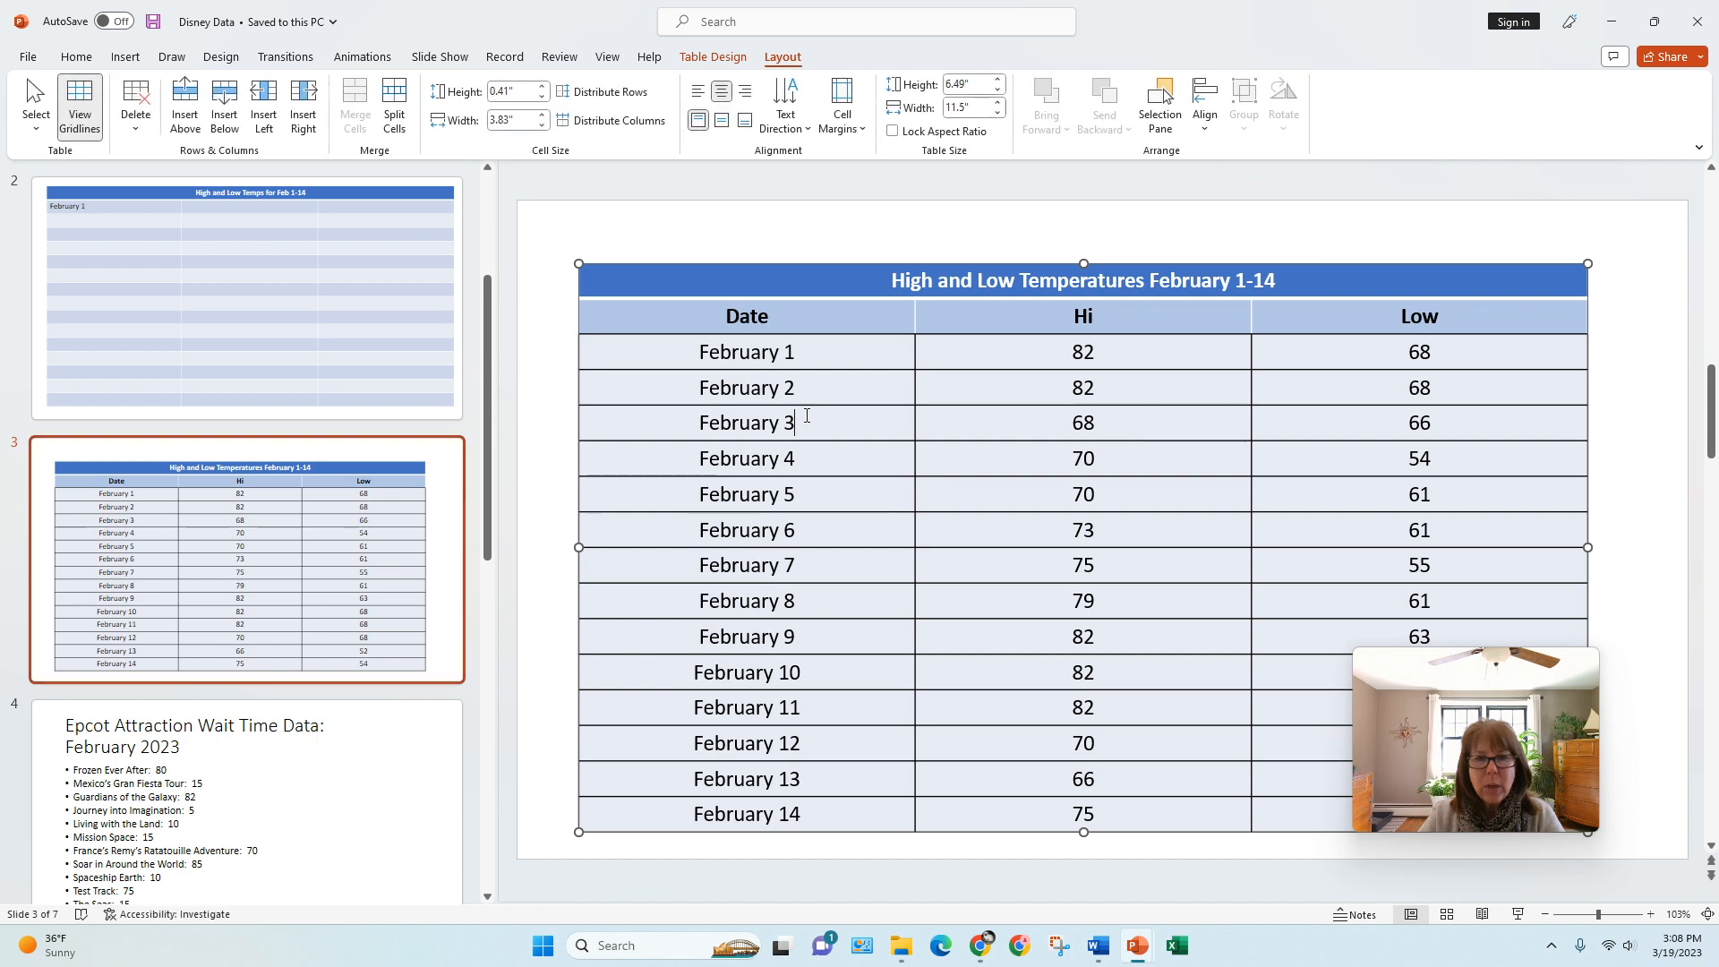
click(713, 57)
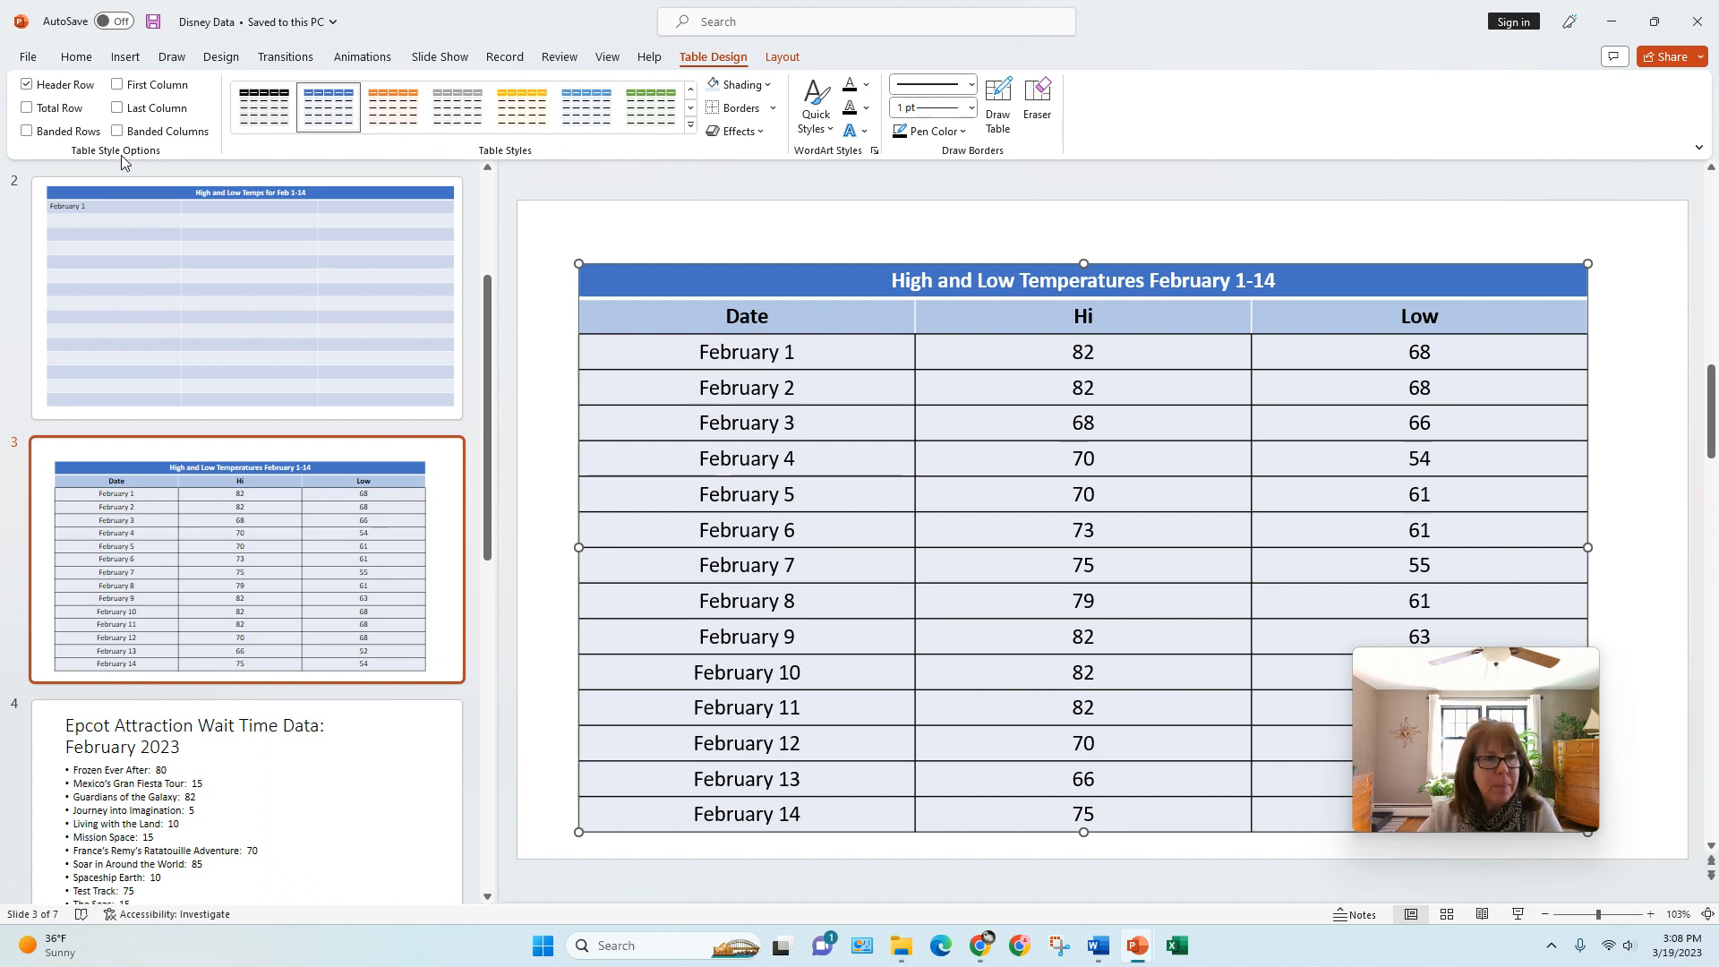
click(27, 85)
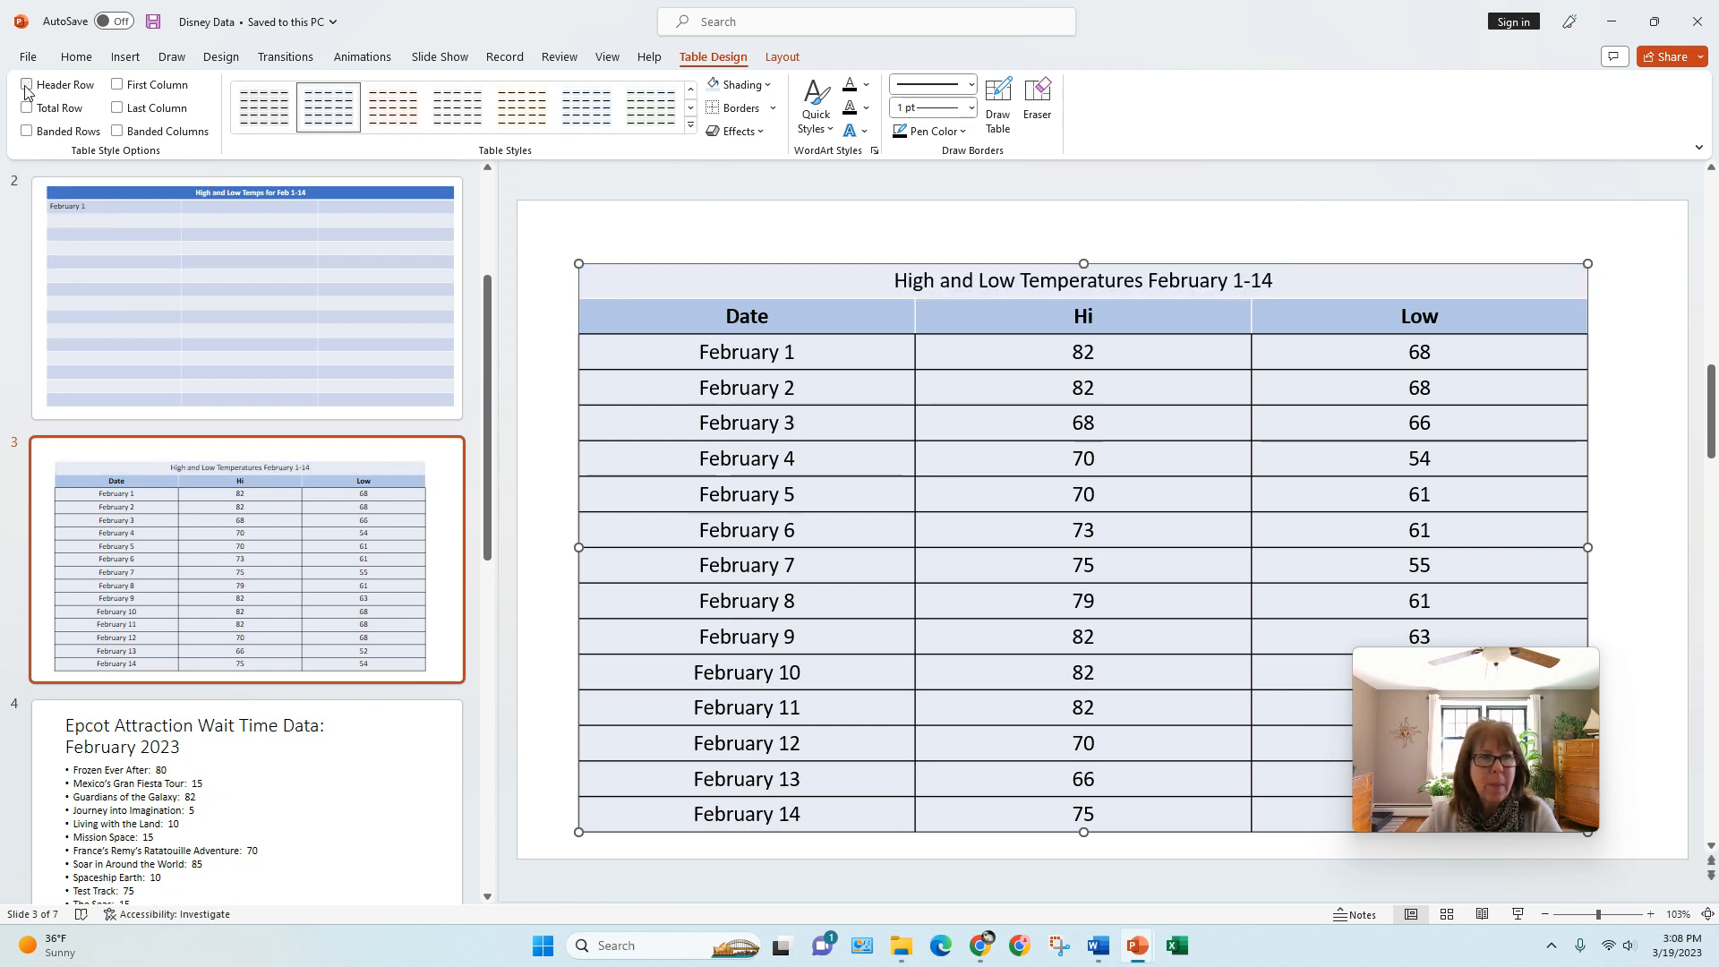
click(27, 85)
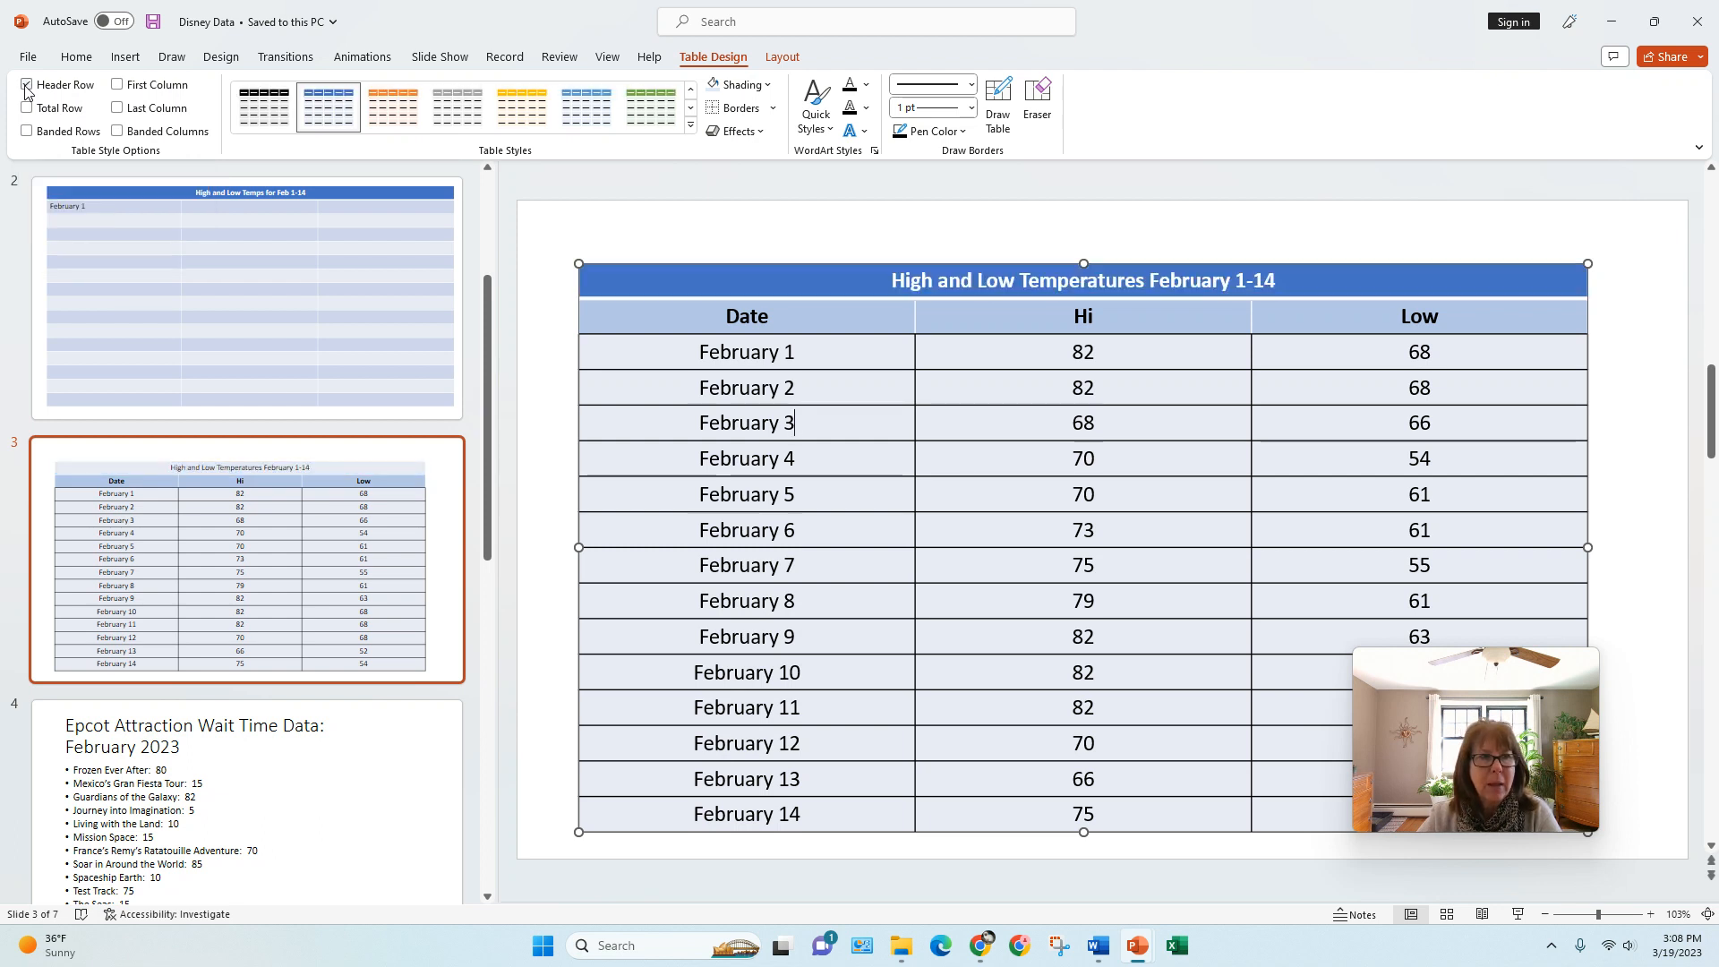
click(117, 85)
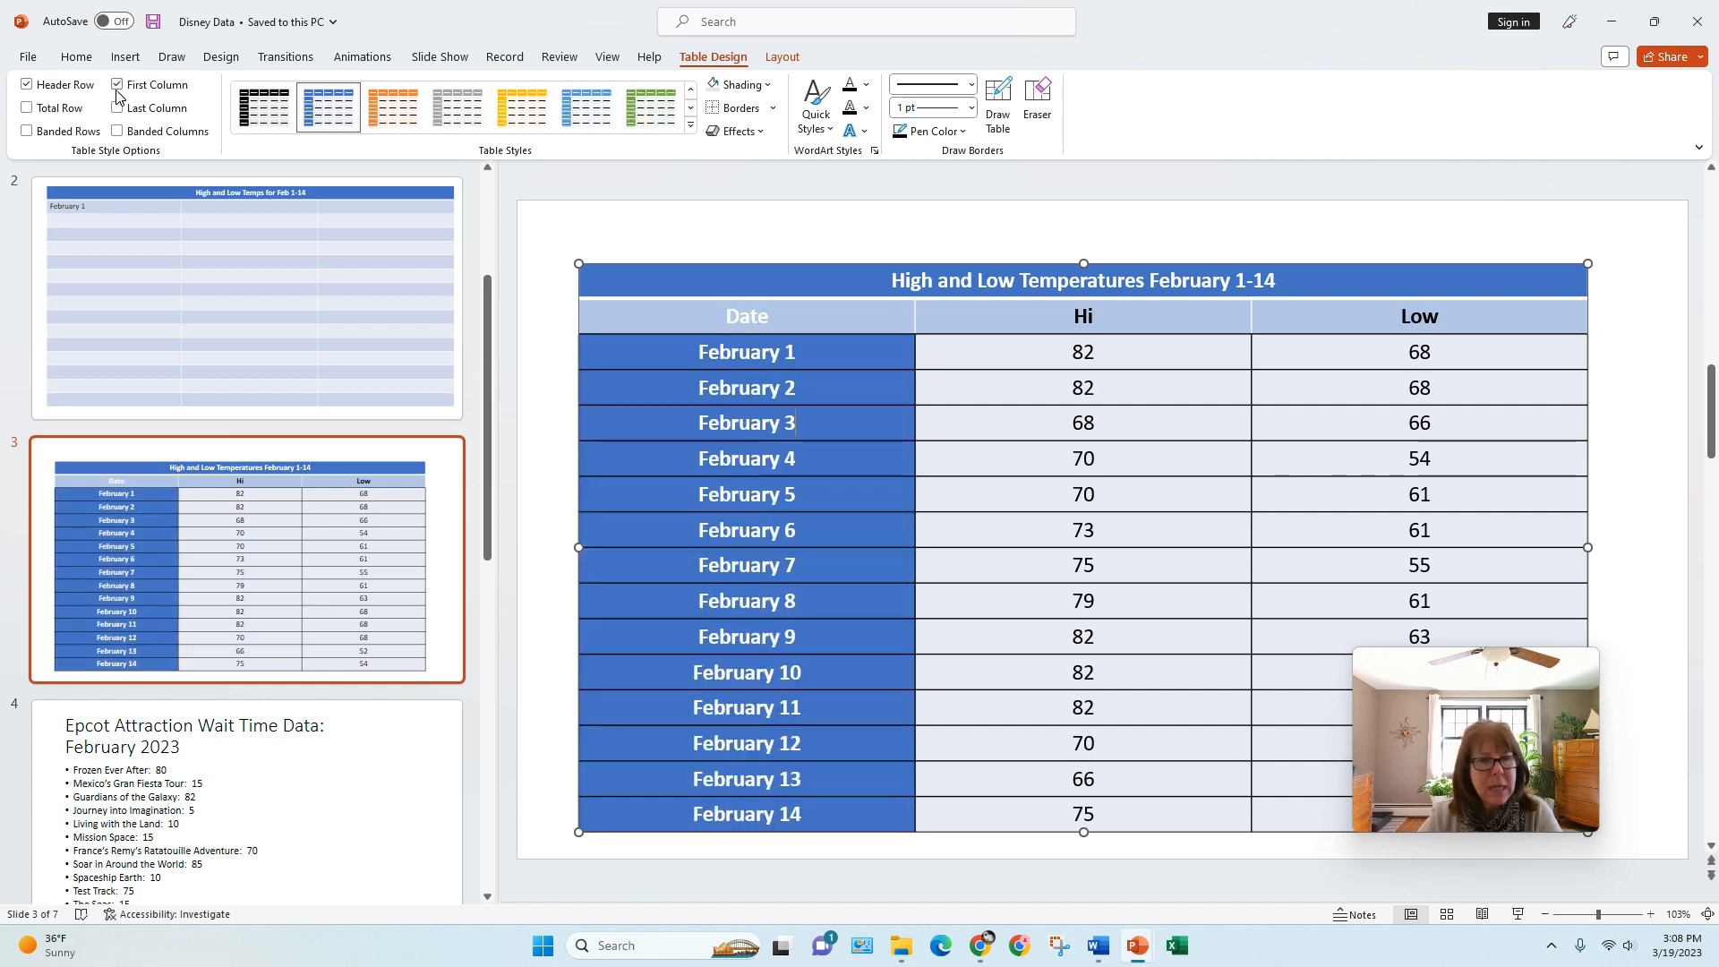
click(27, 131)
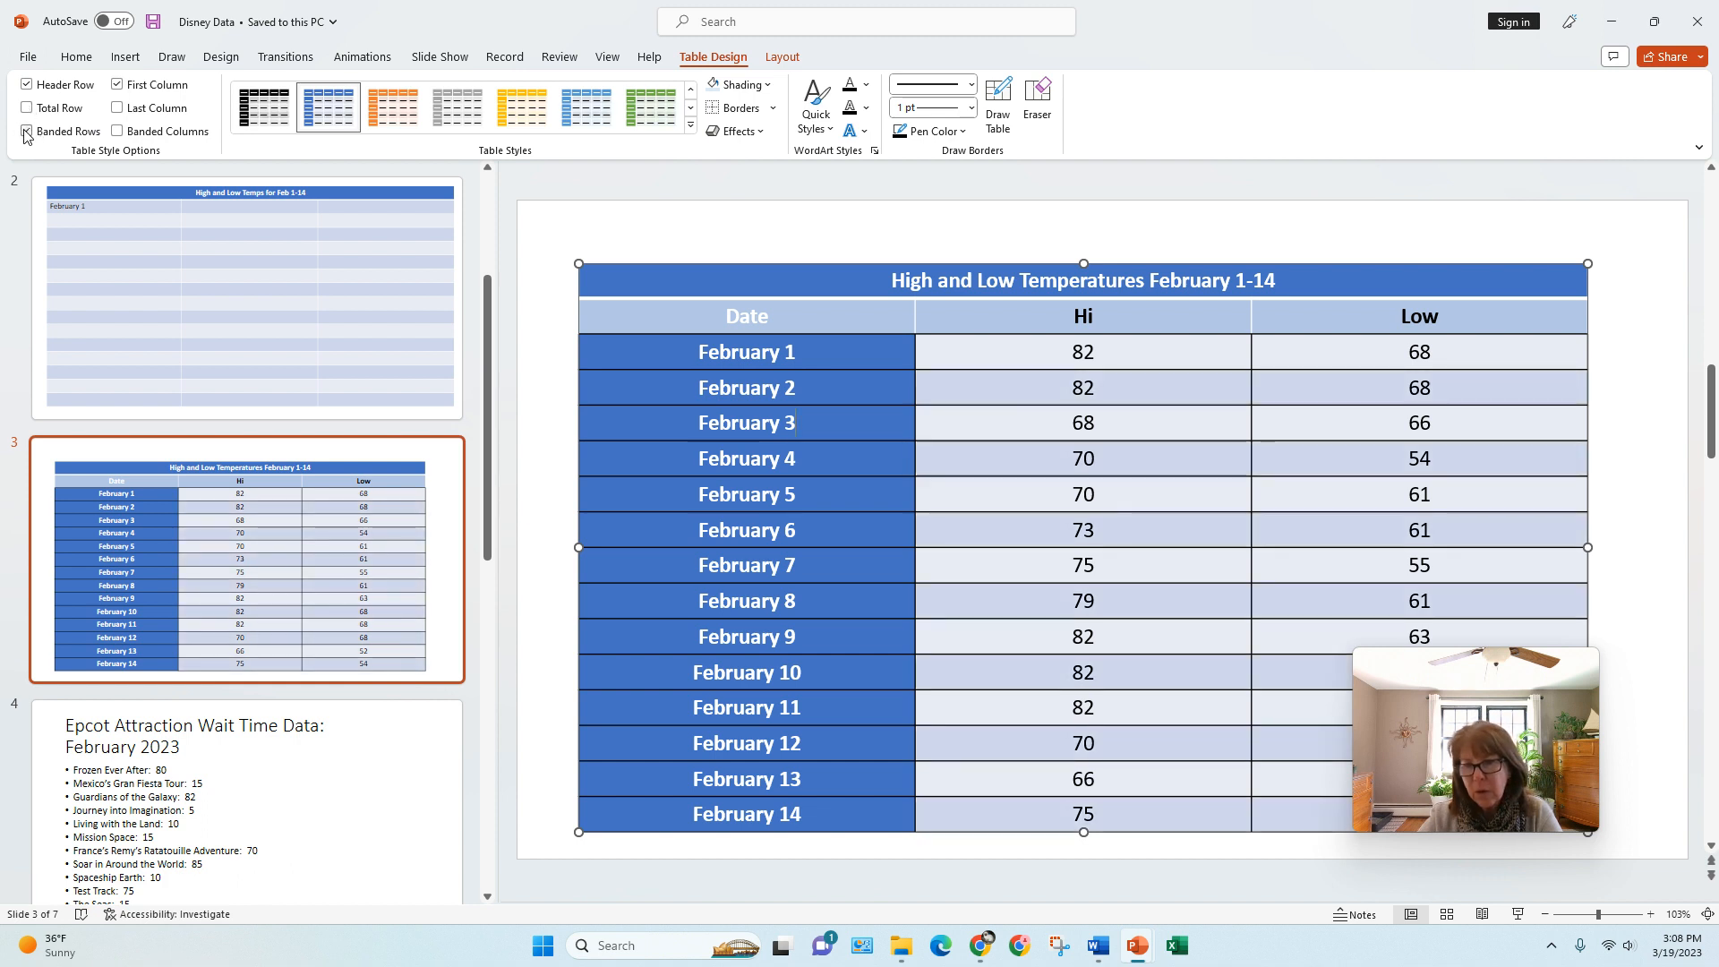
click(27, 132)
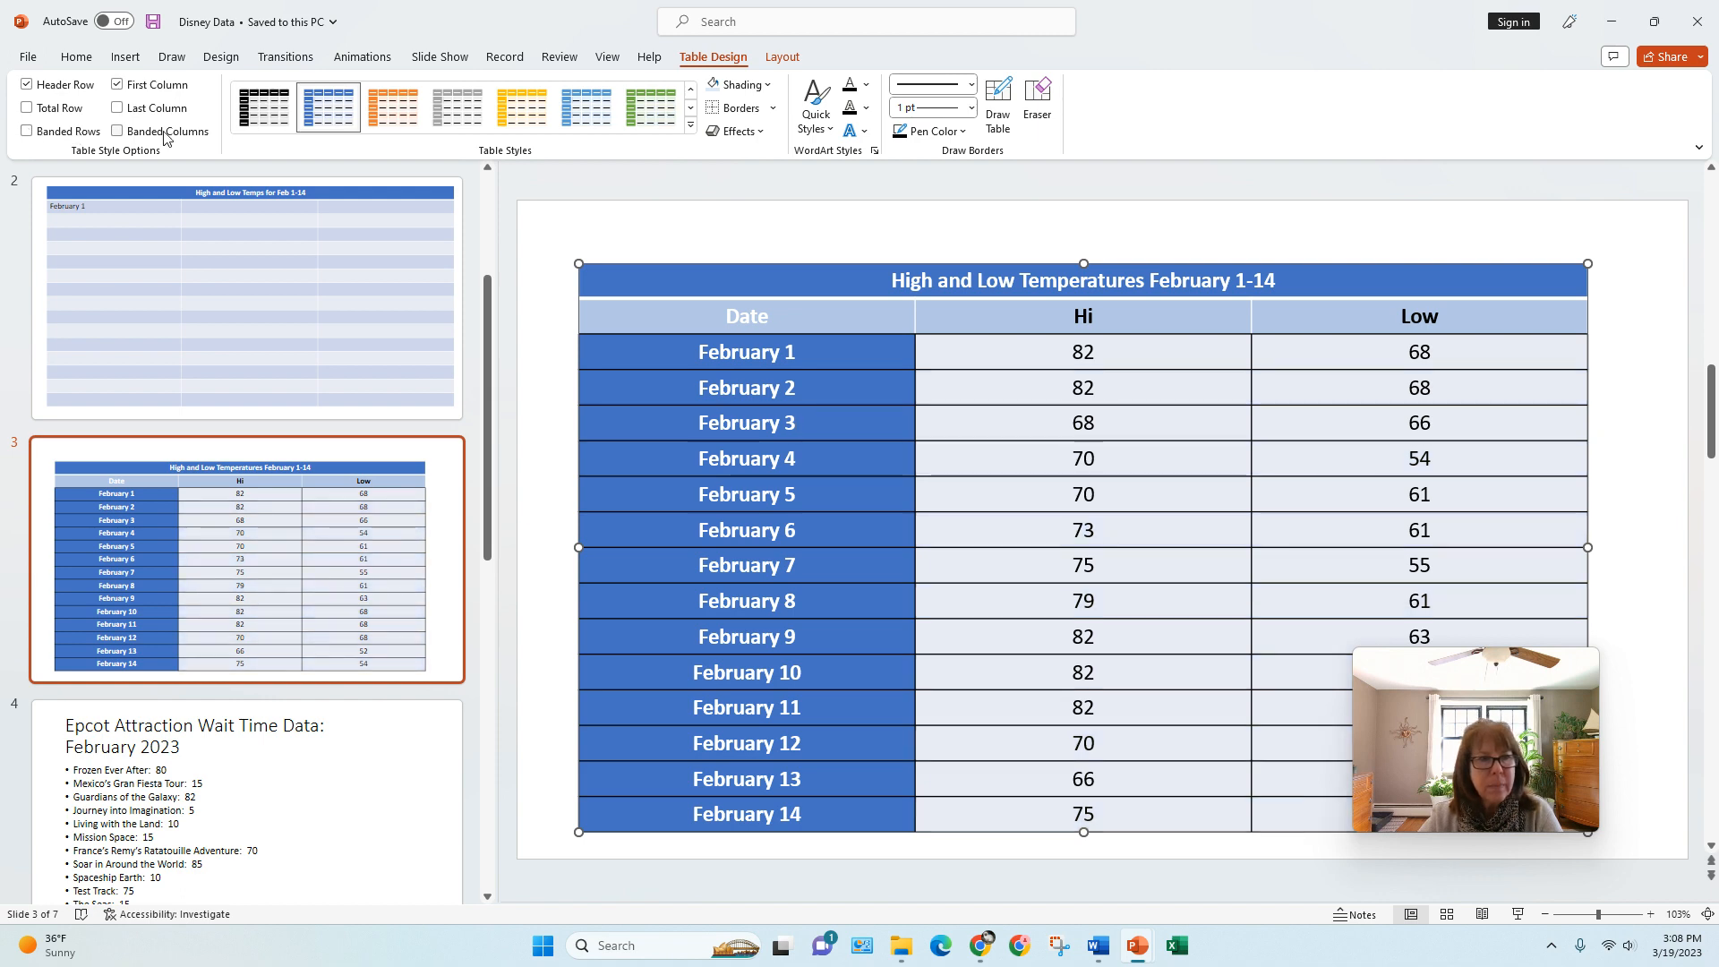
Step: Apply the green Medium Style 2 - Accent 6 table style to the temperatures table
click(694, 133)
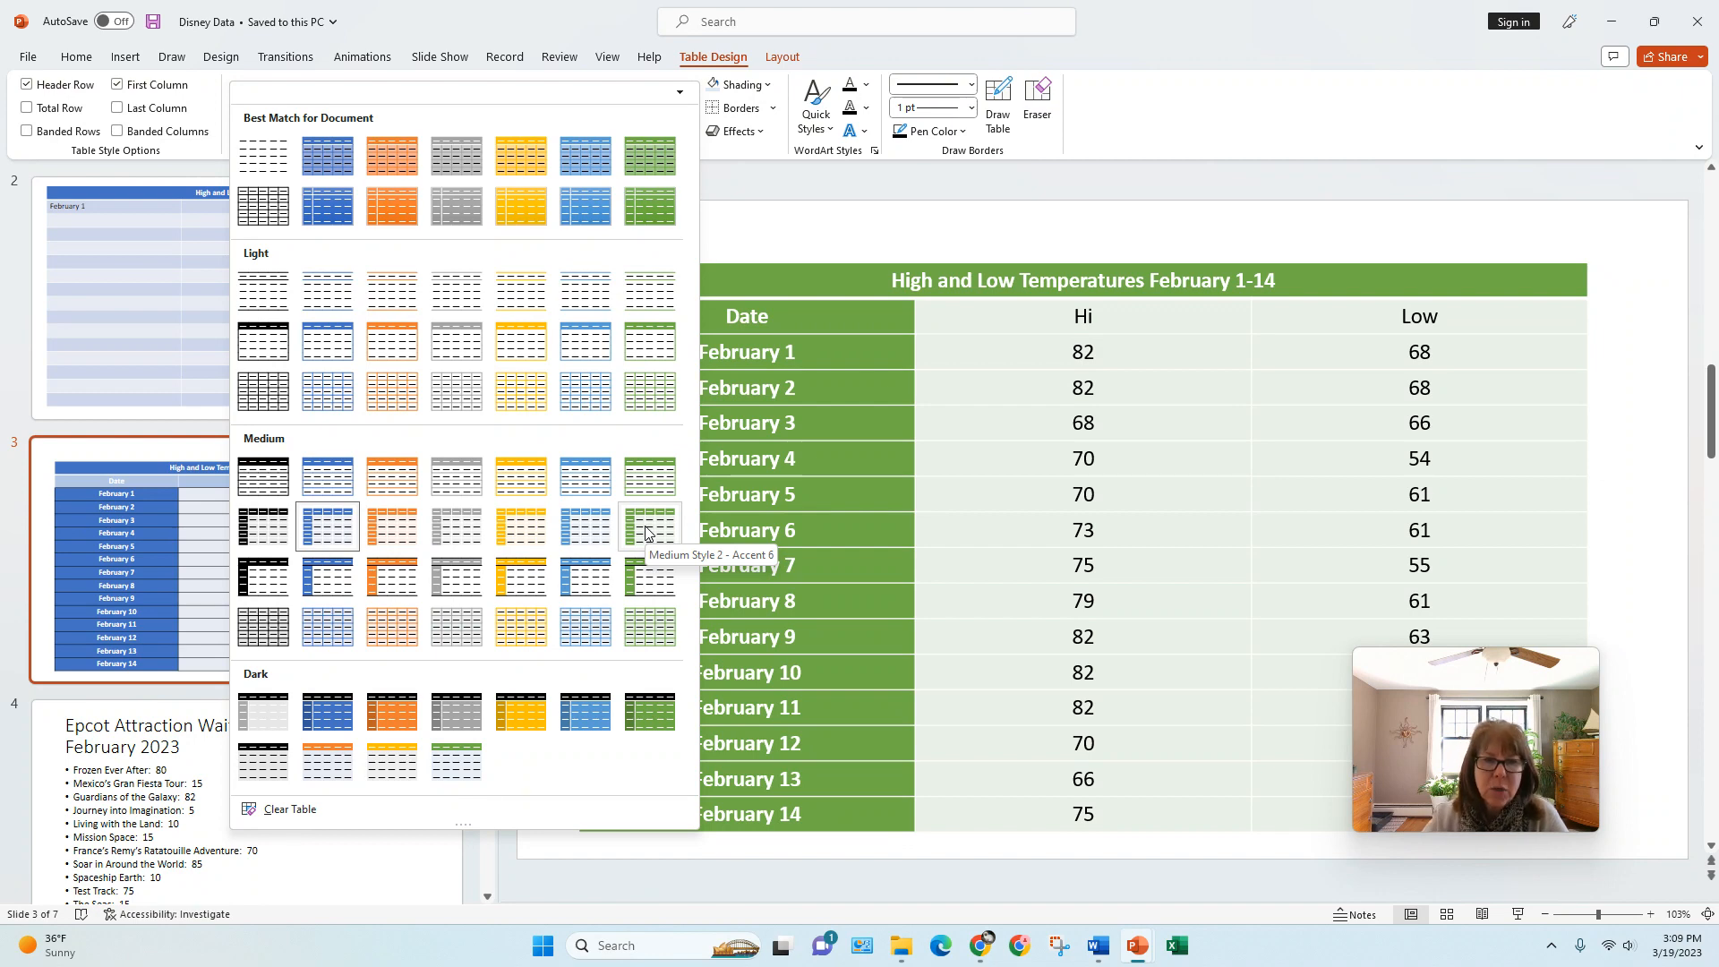
click(647, 532)
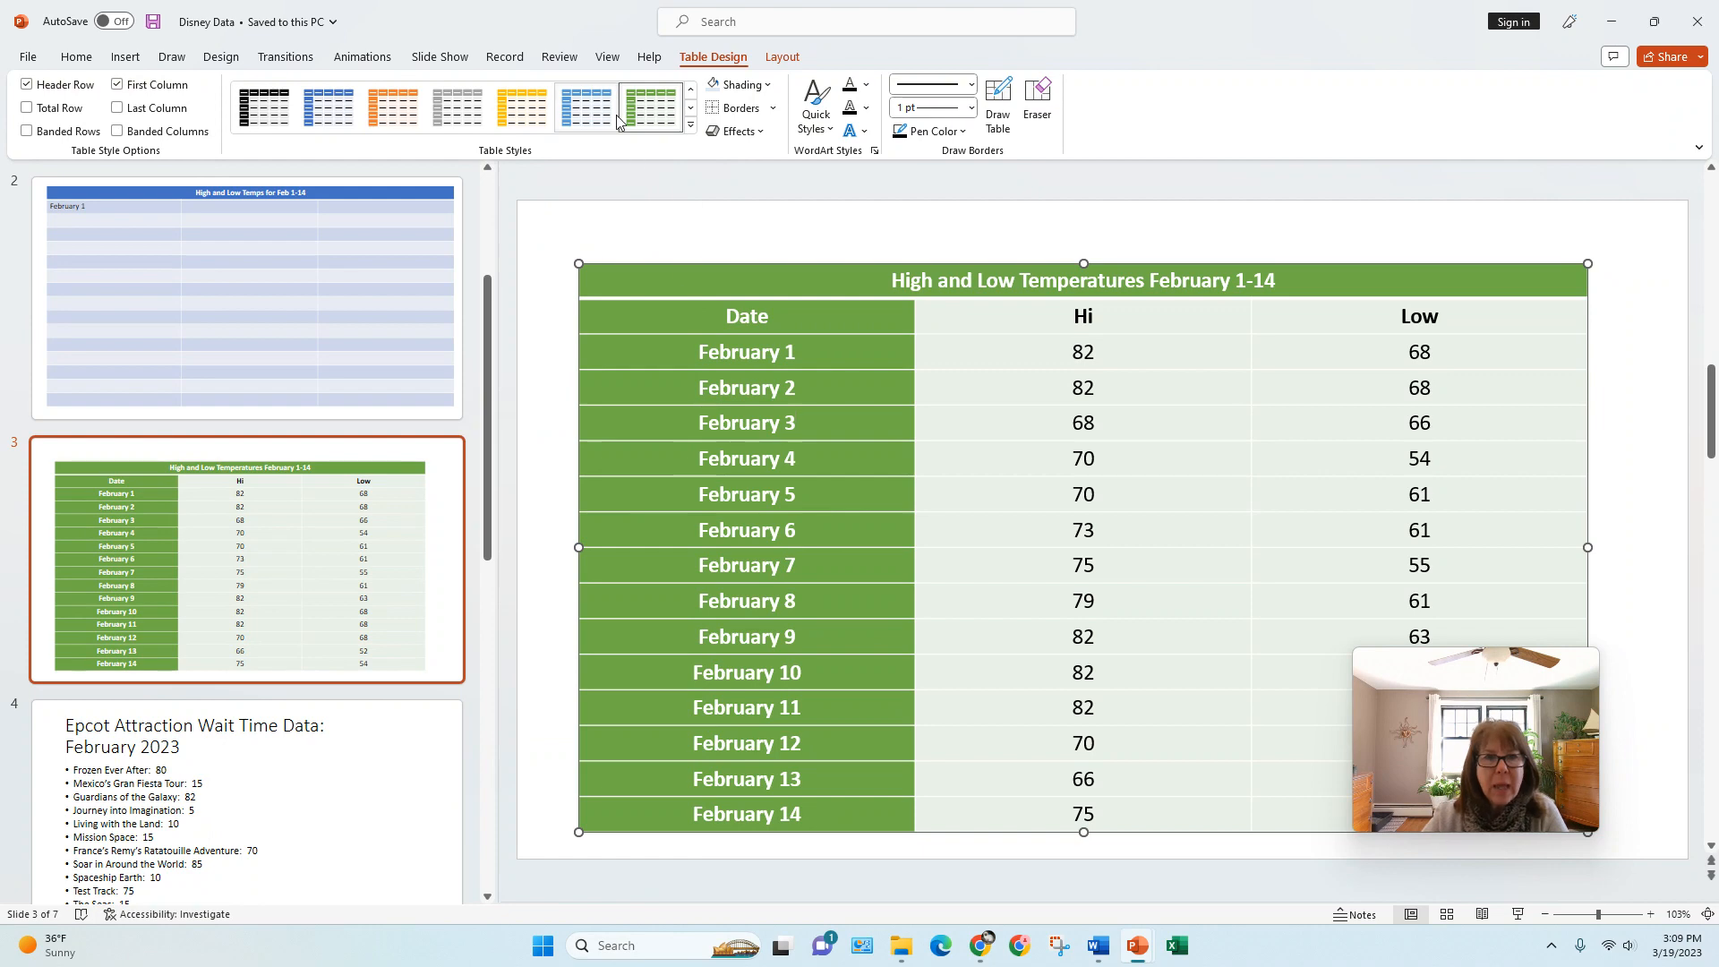
click(769, 85)
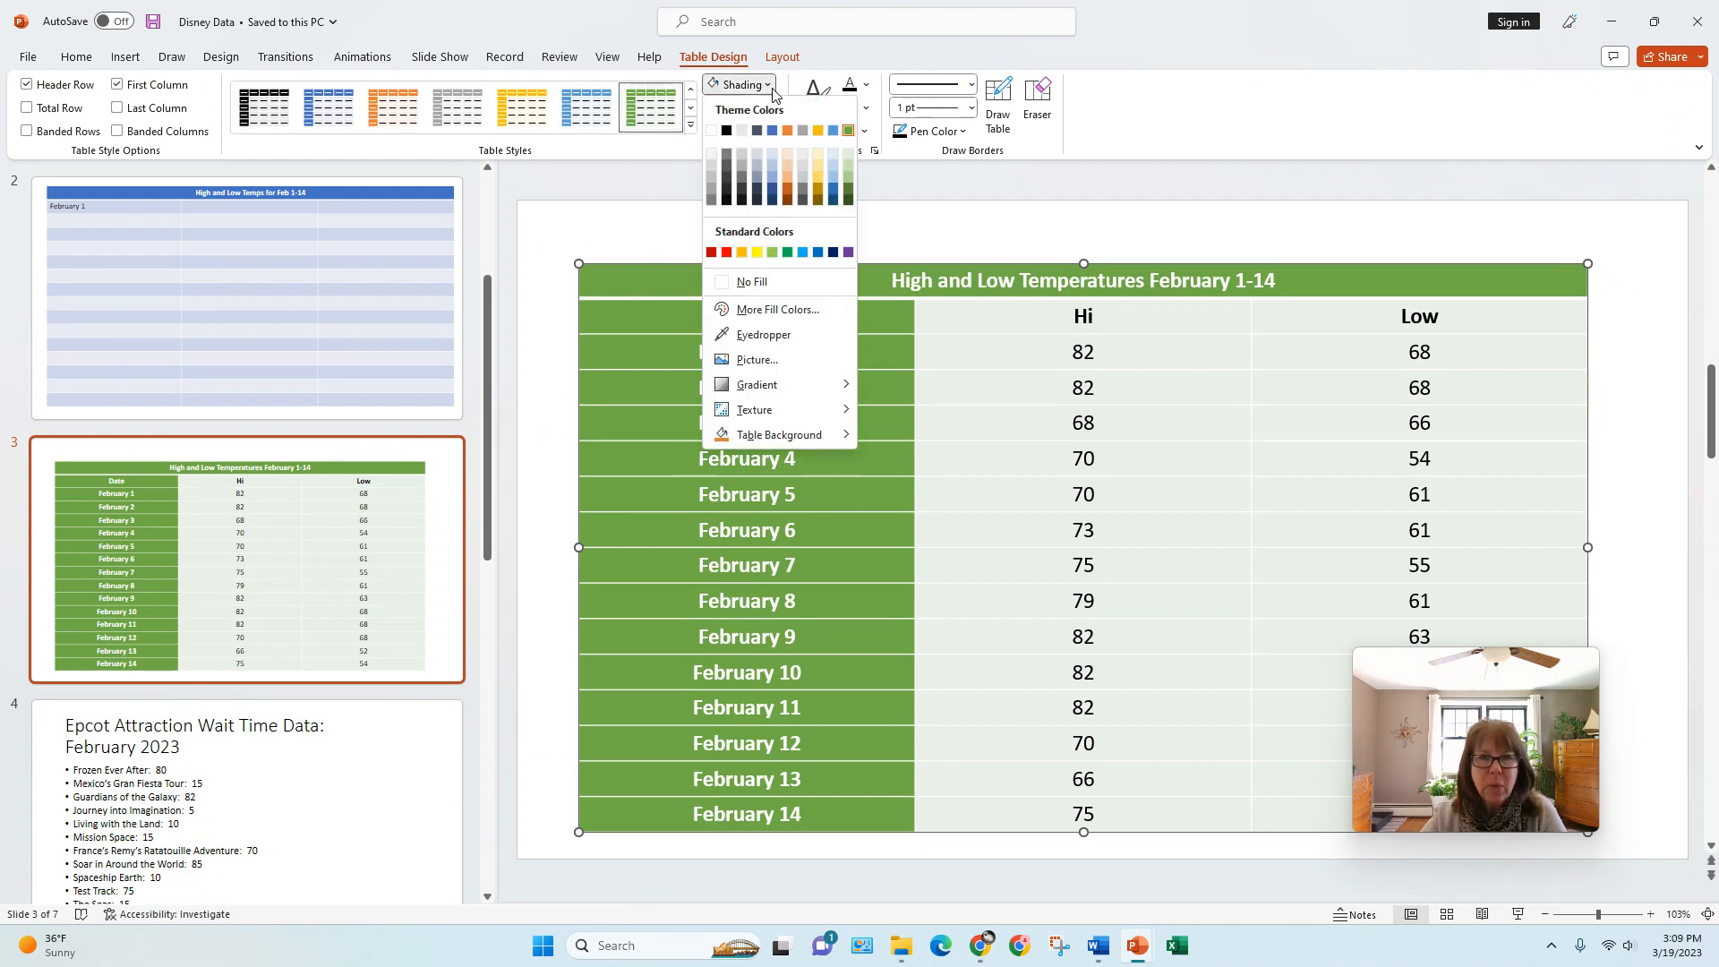
click(774, 90)
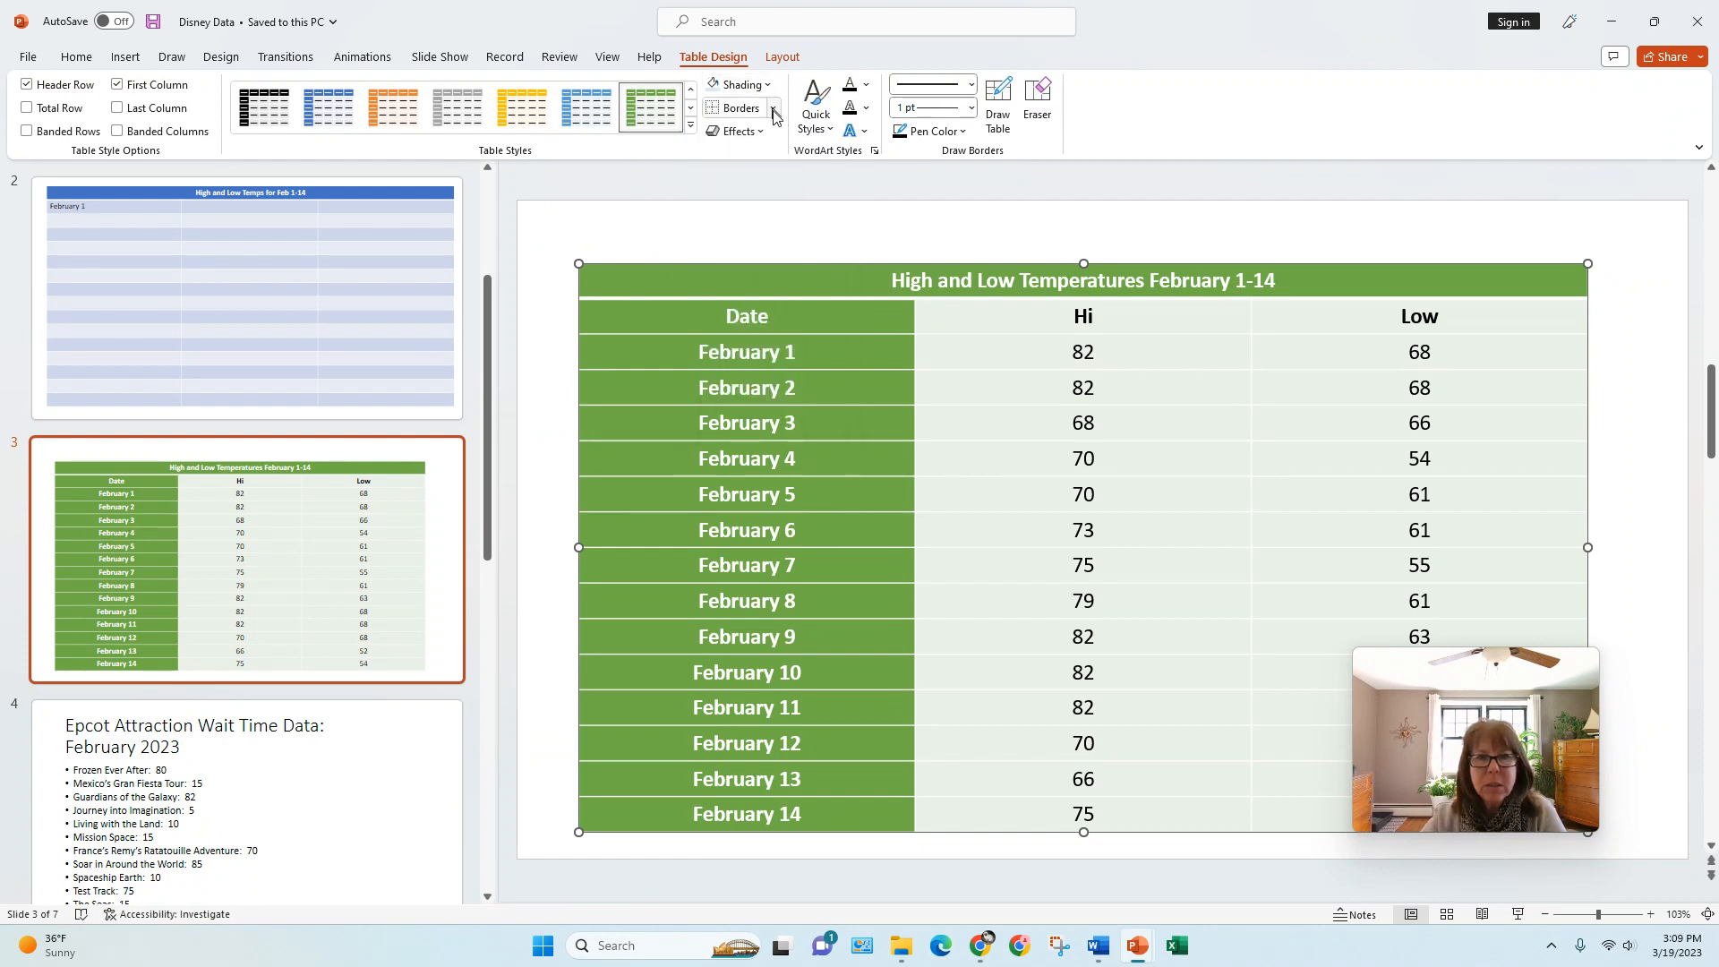
click(773, 108)
click(774, 109)
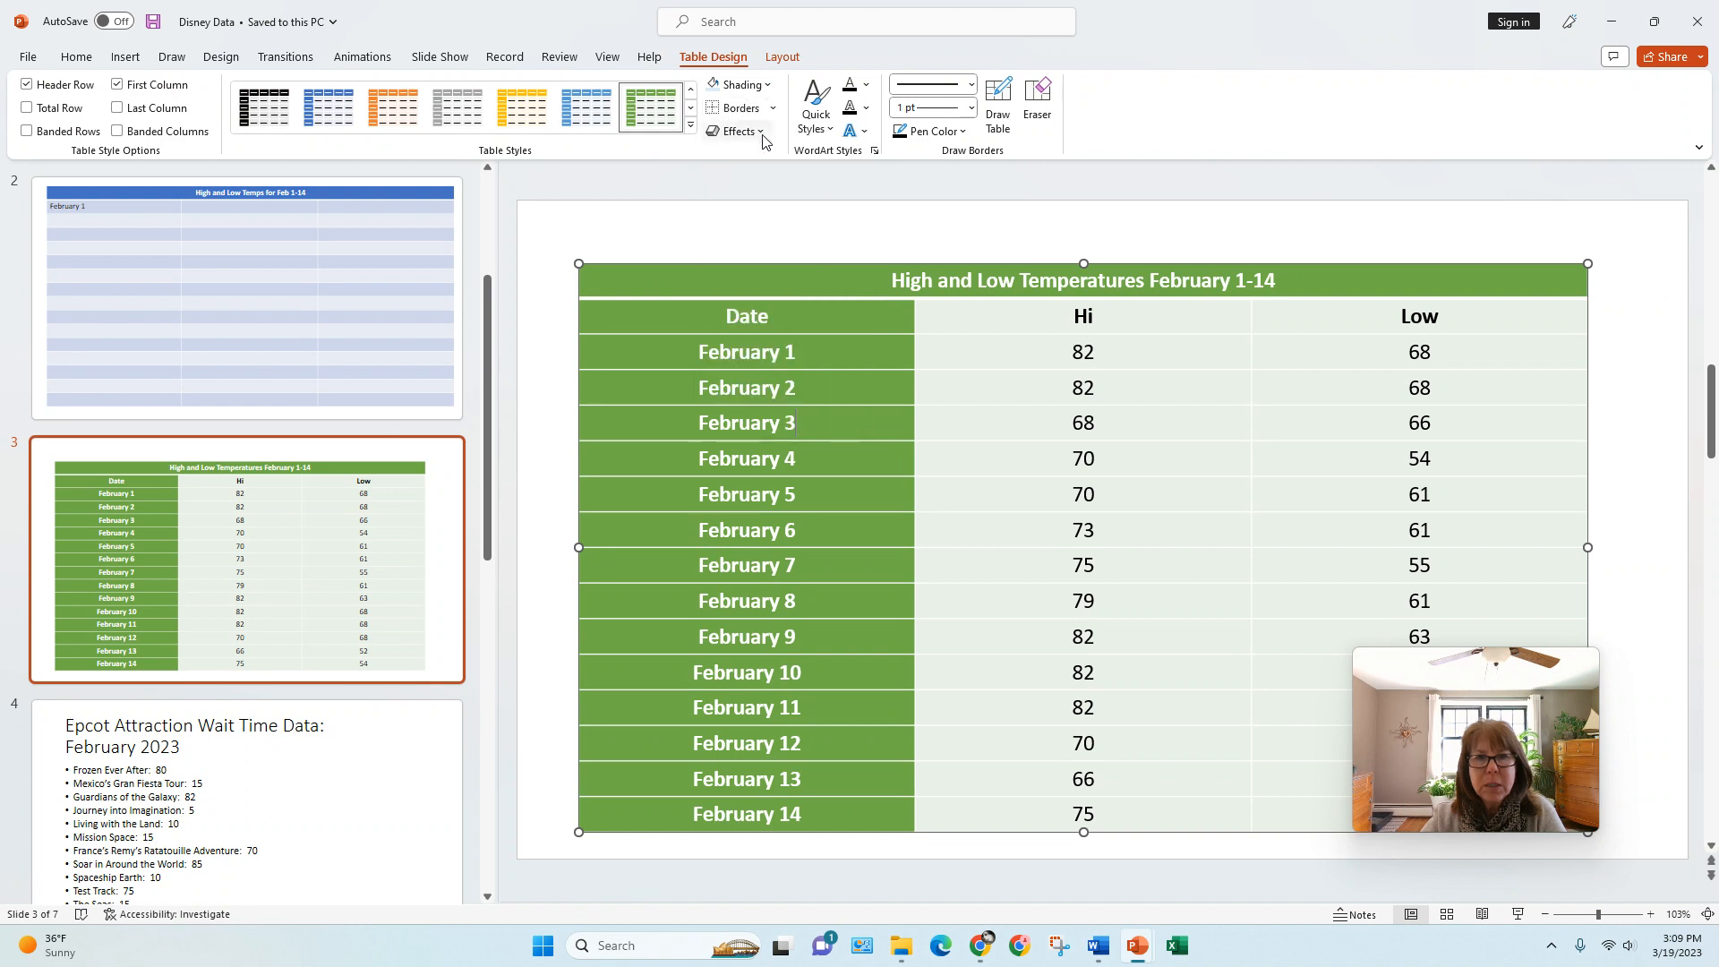
click(763, 132)
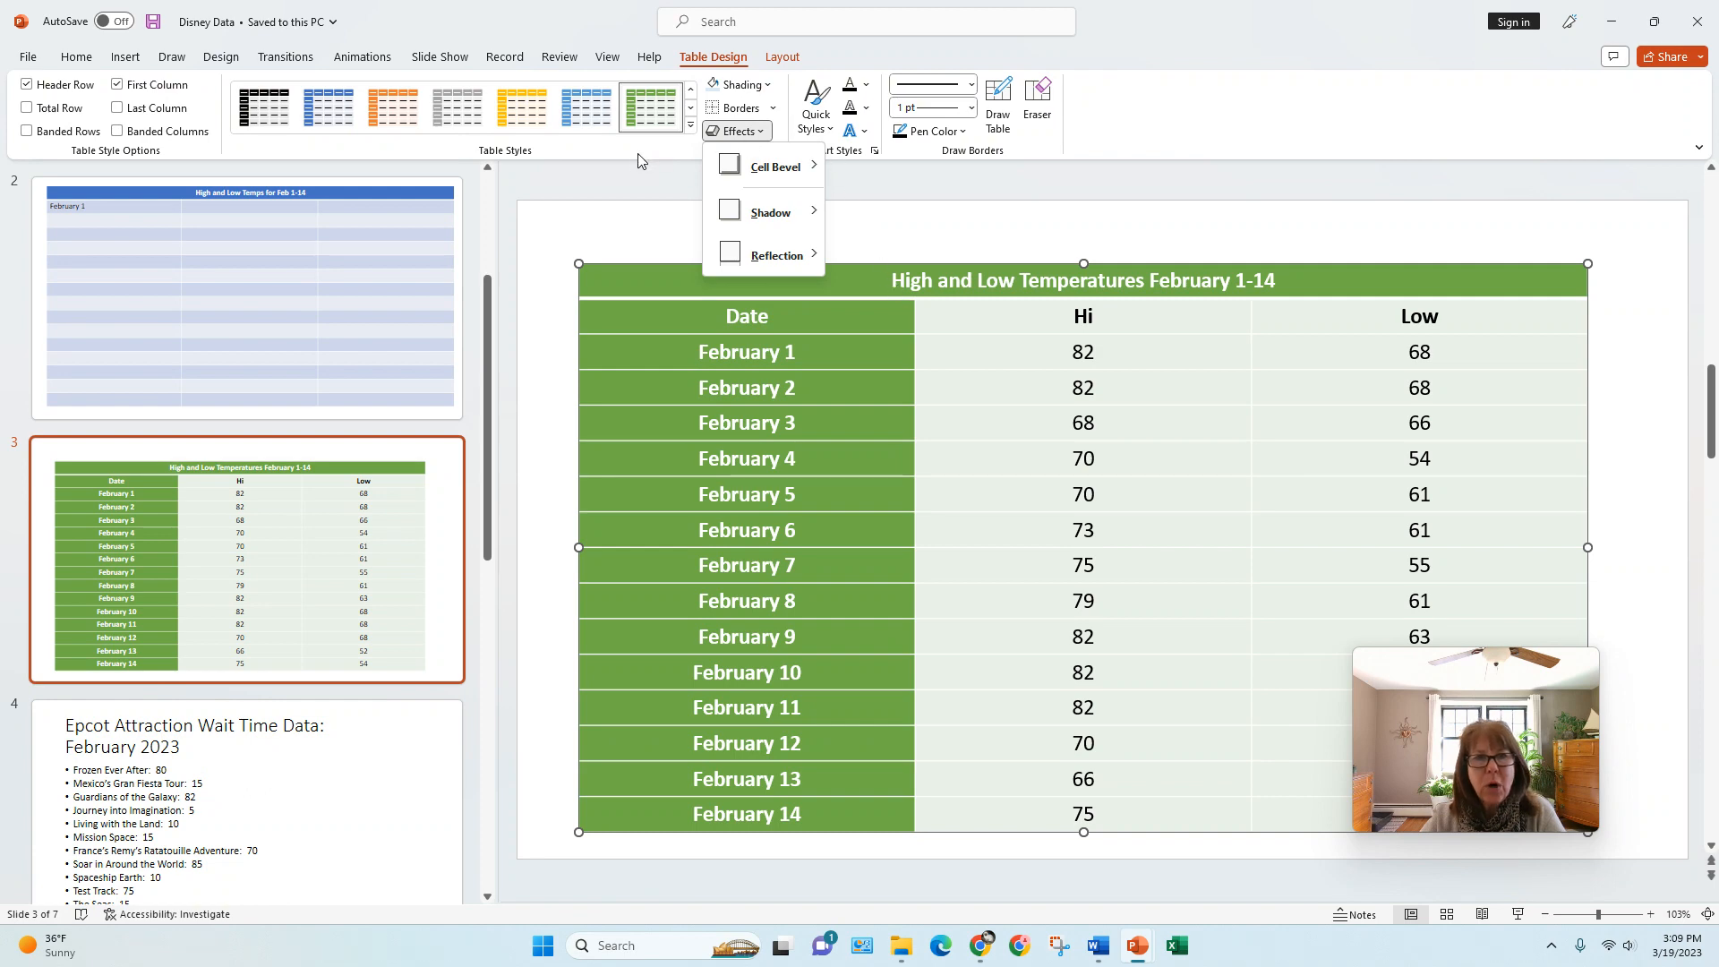
click(895, 194)
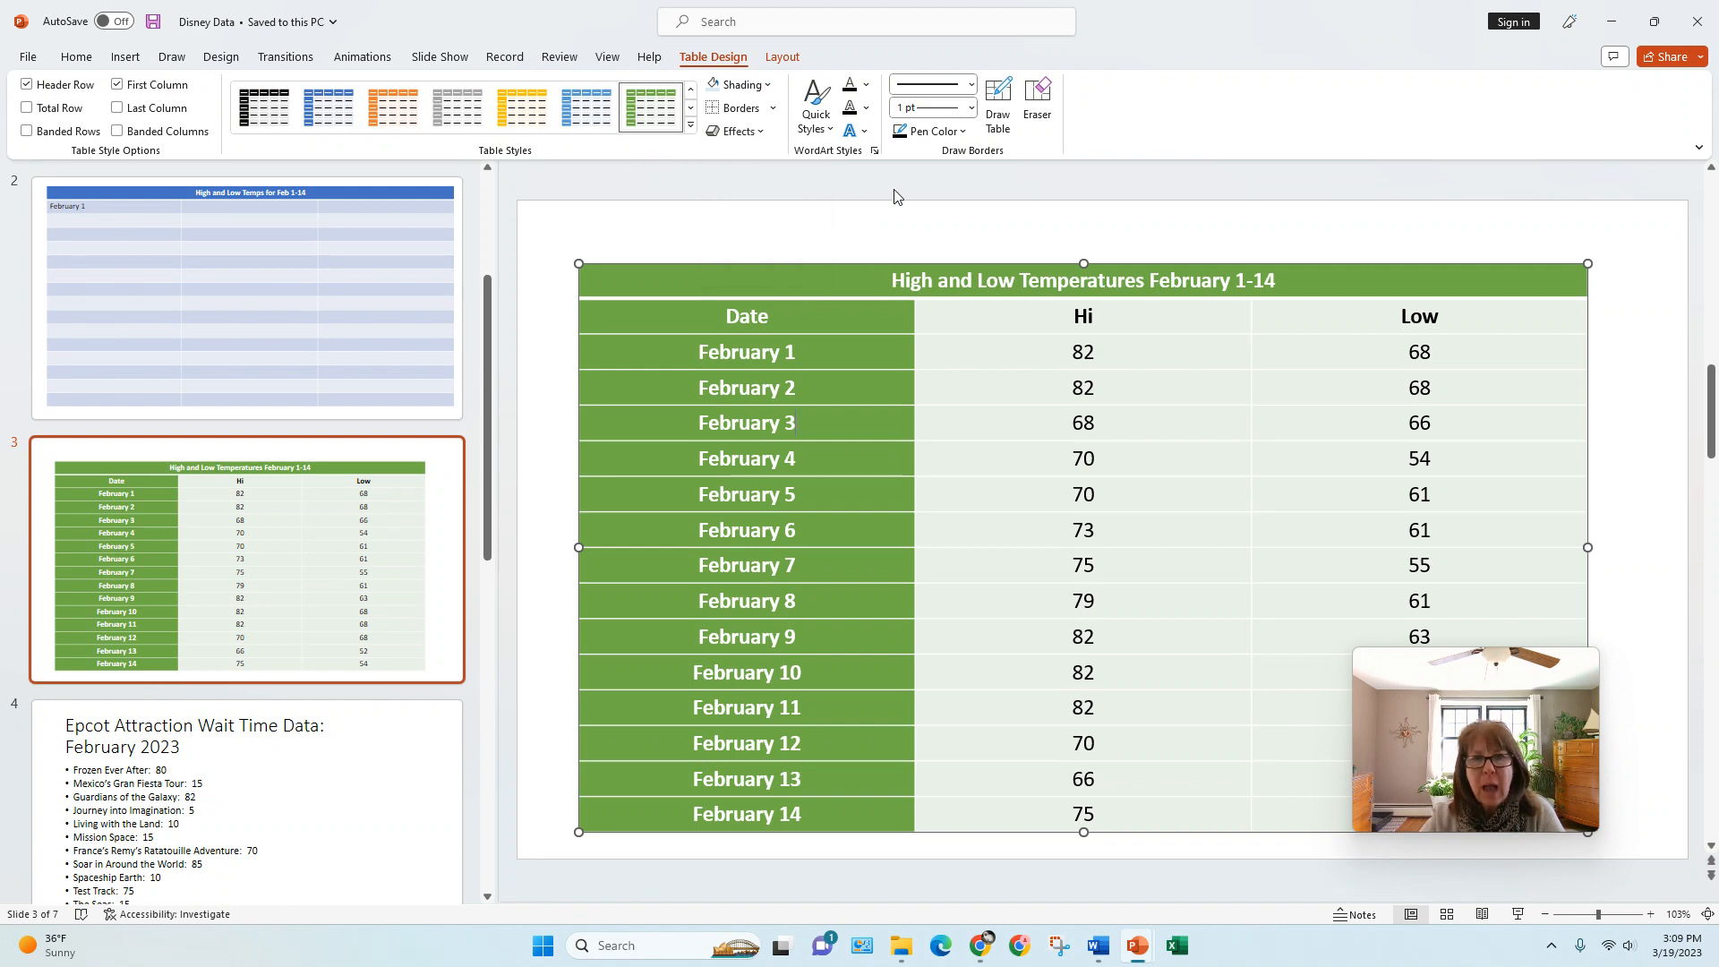
Step: Try an inner shadow text effect, and give the title "High and Low Temperatures February 1-14" a yellow glow
click(864, 135)
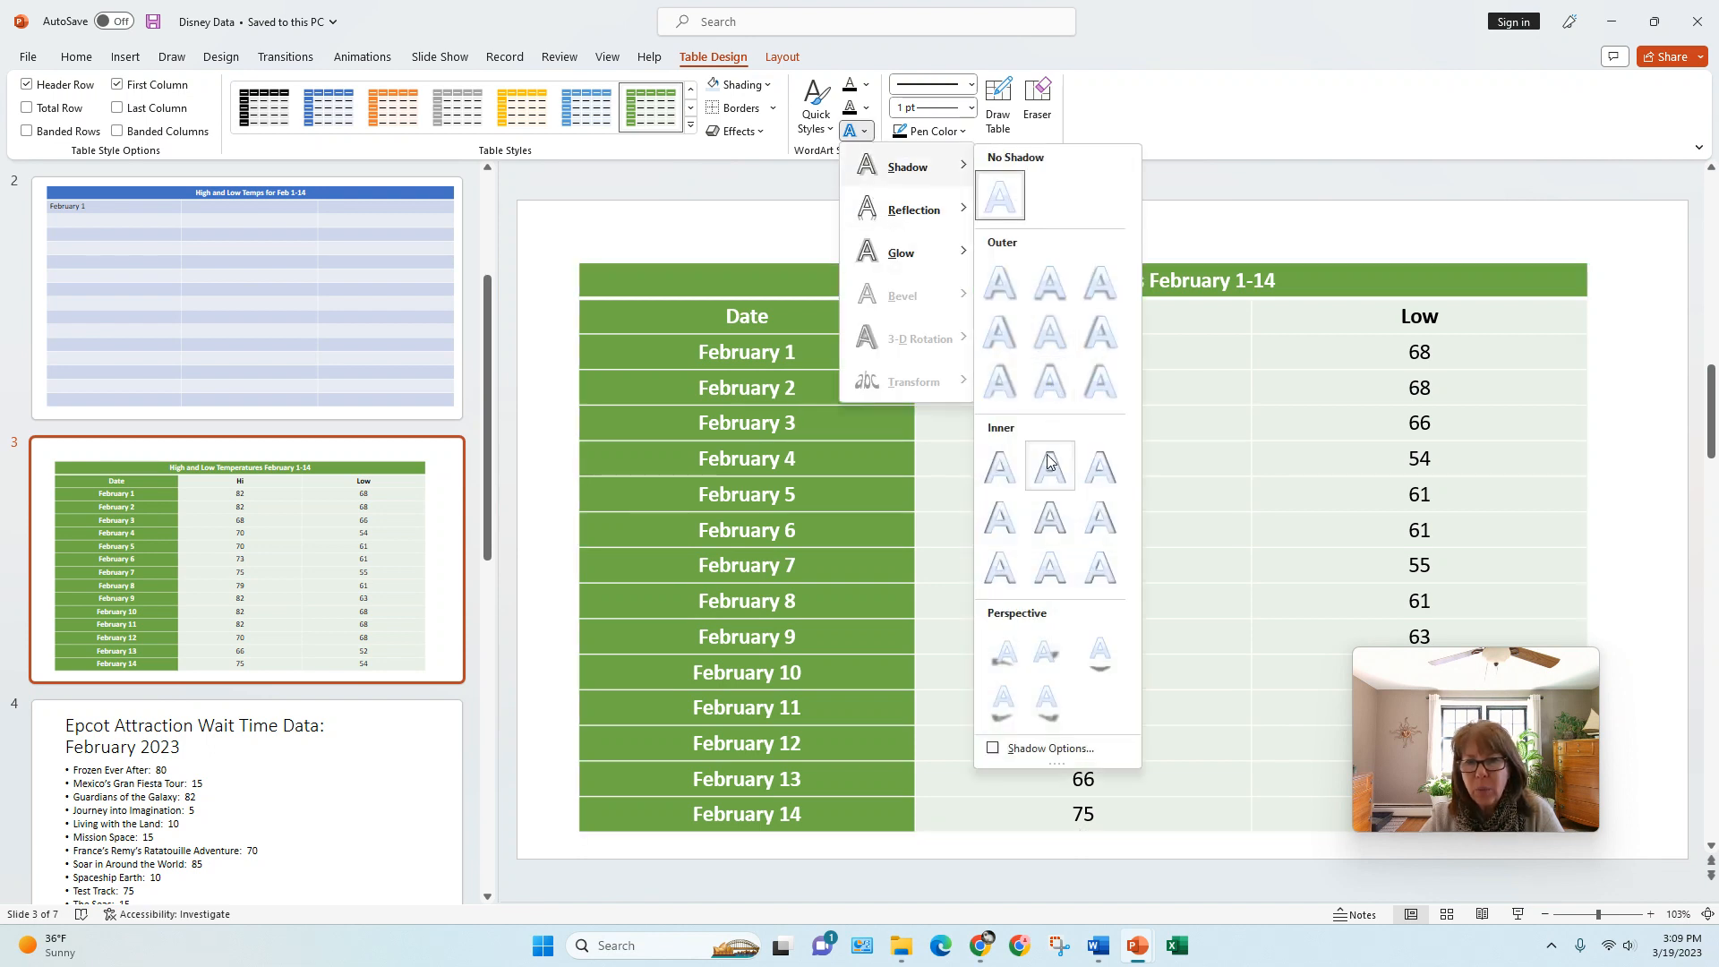
click(999, 469)
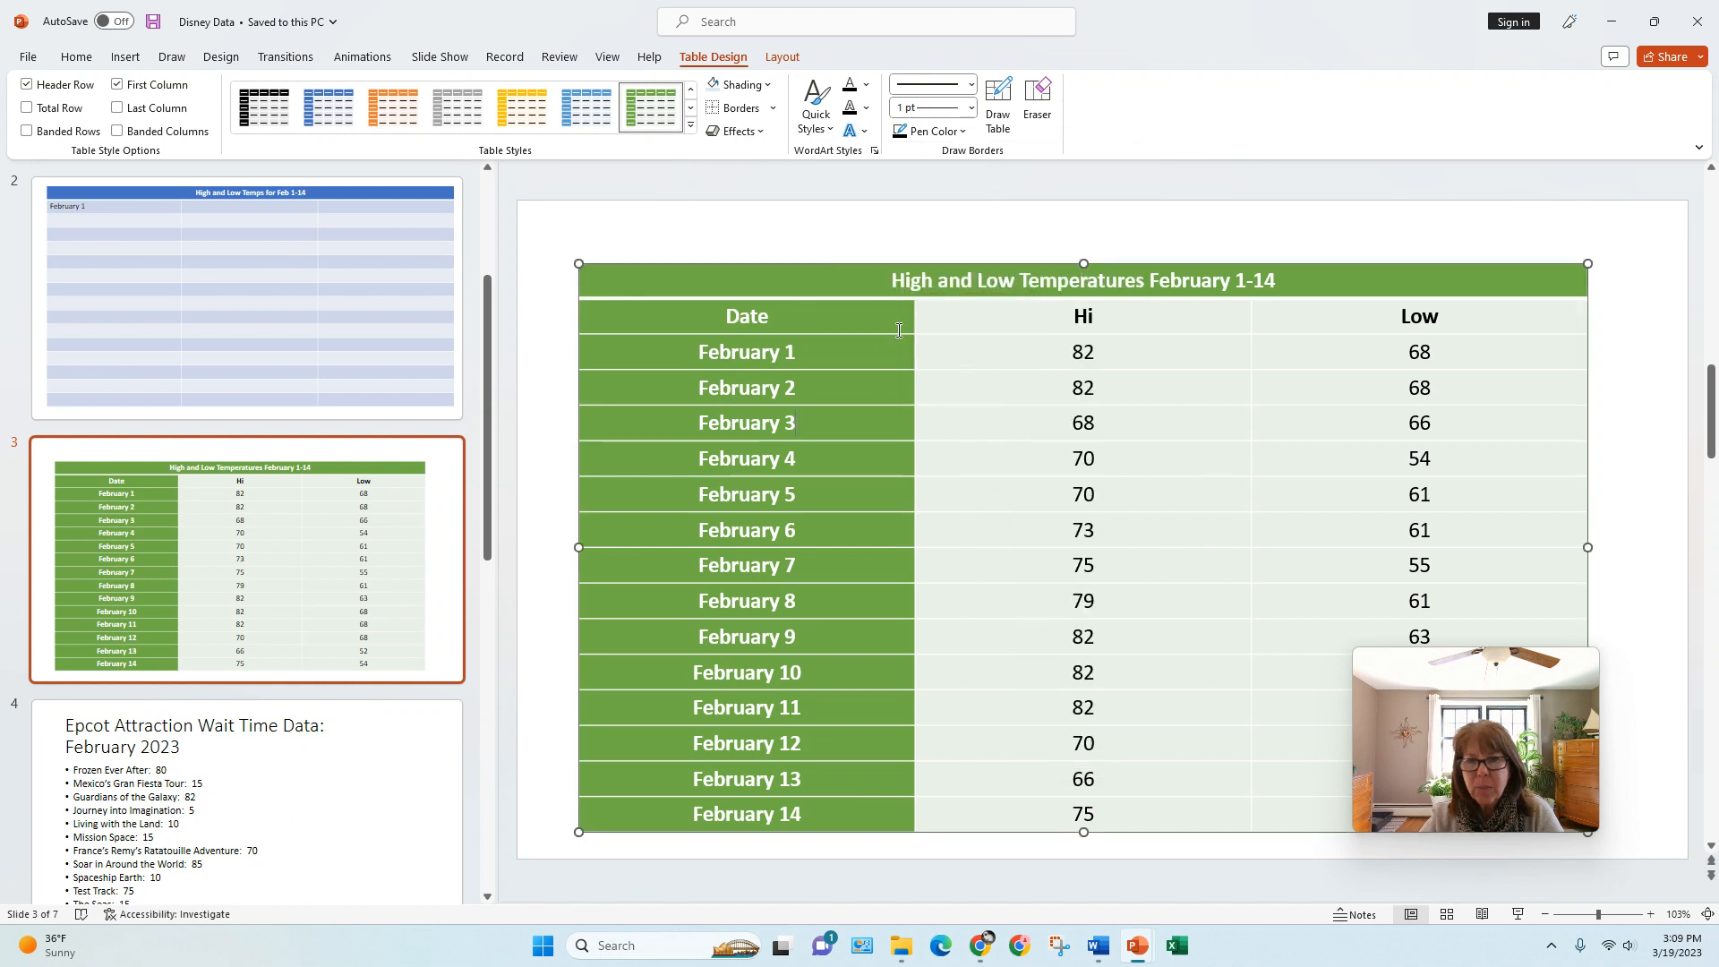
drag(890, 280, 1358, 279)
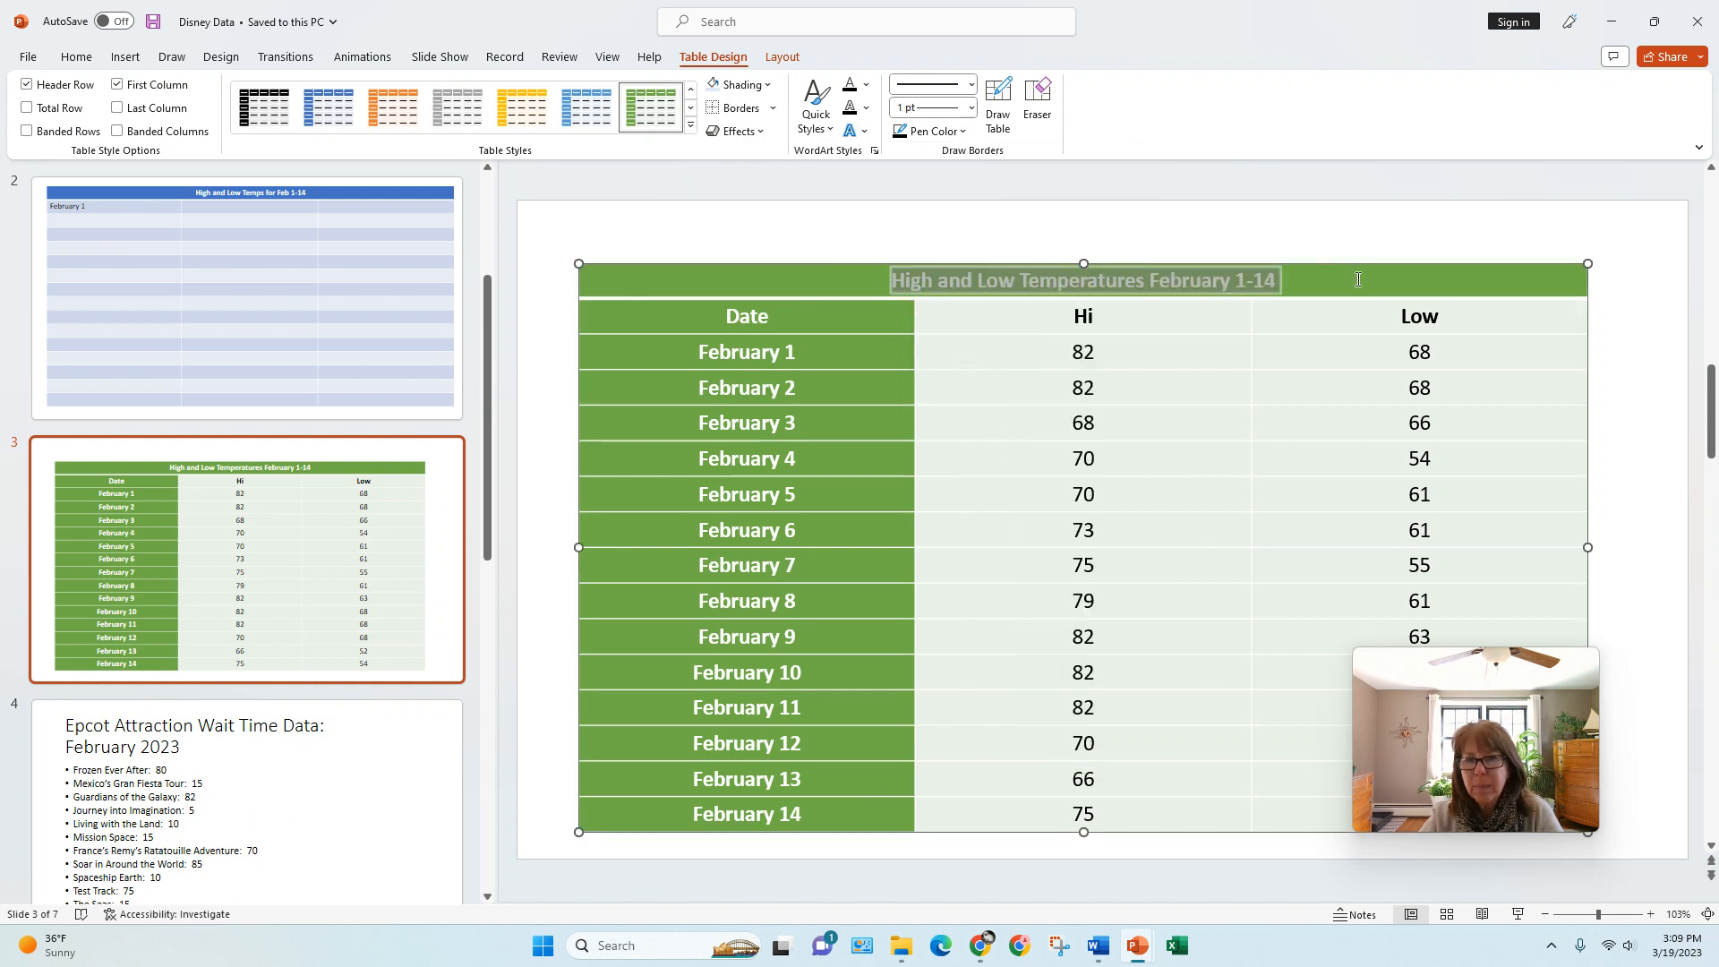
click(864, 132)
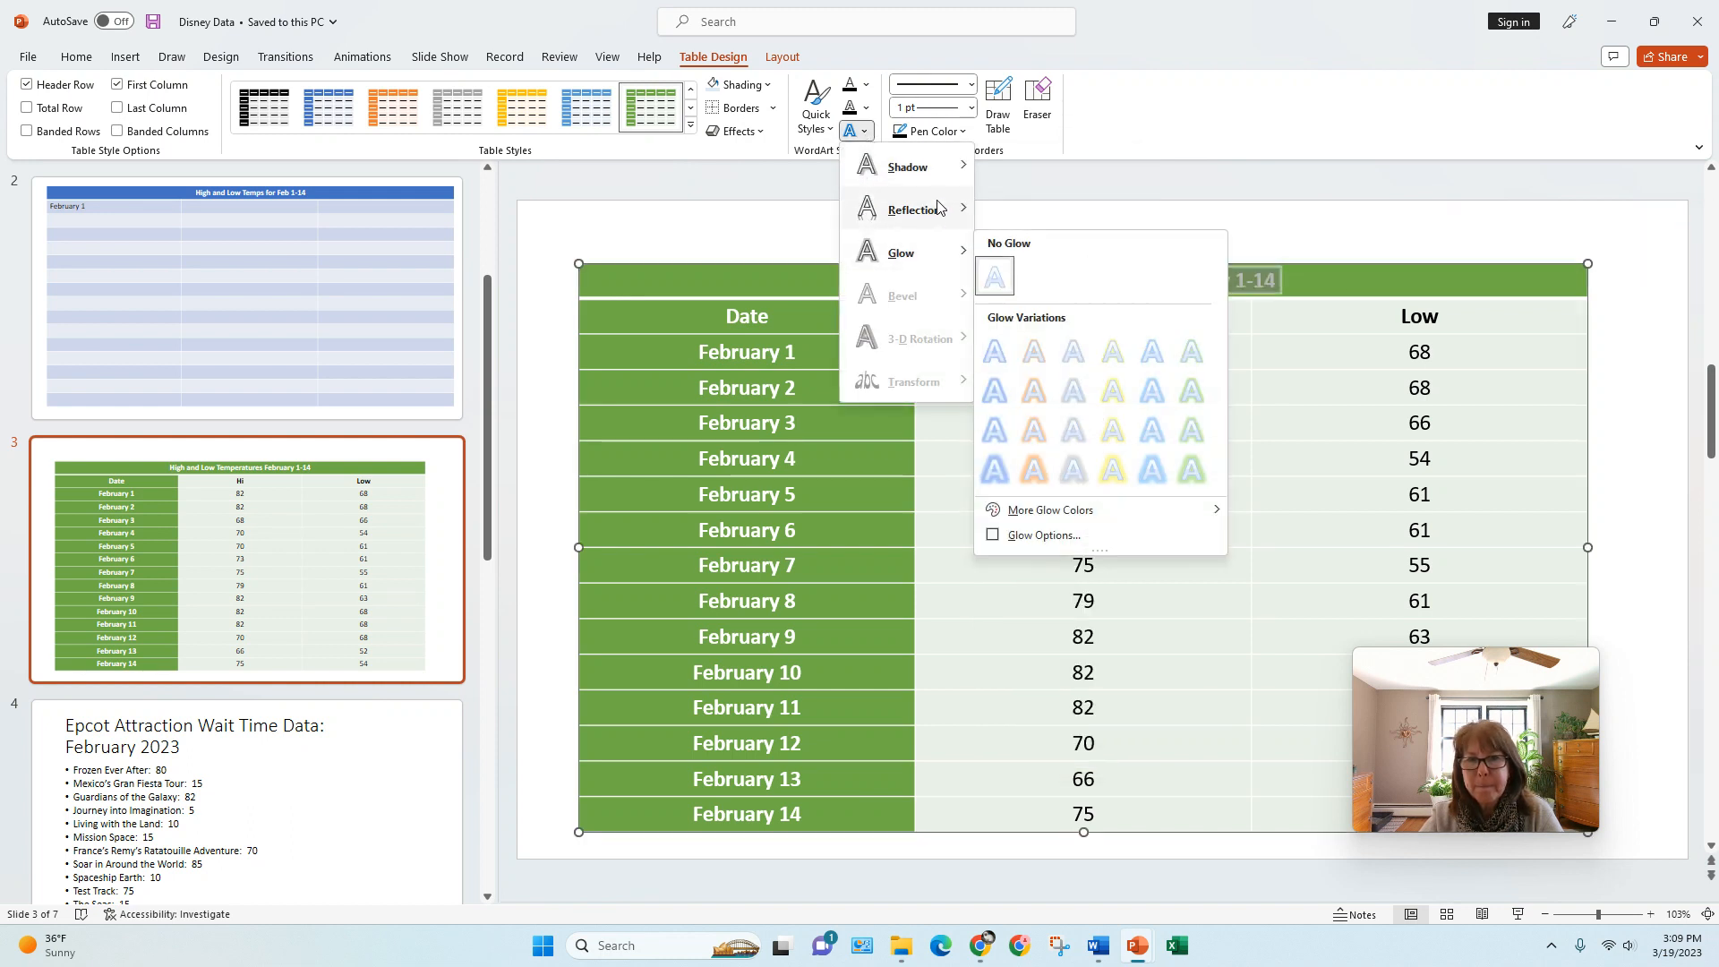
mouse_move(922, 253)
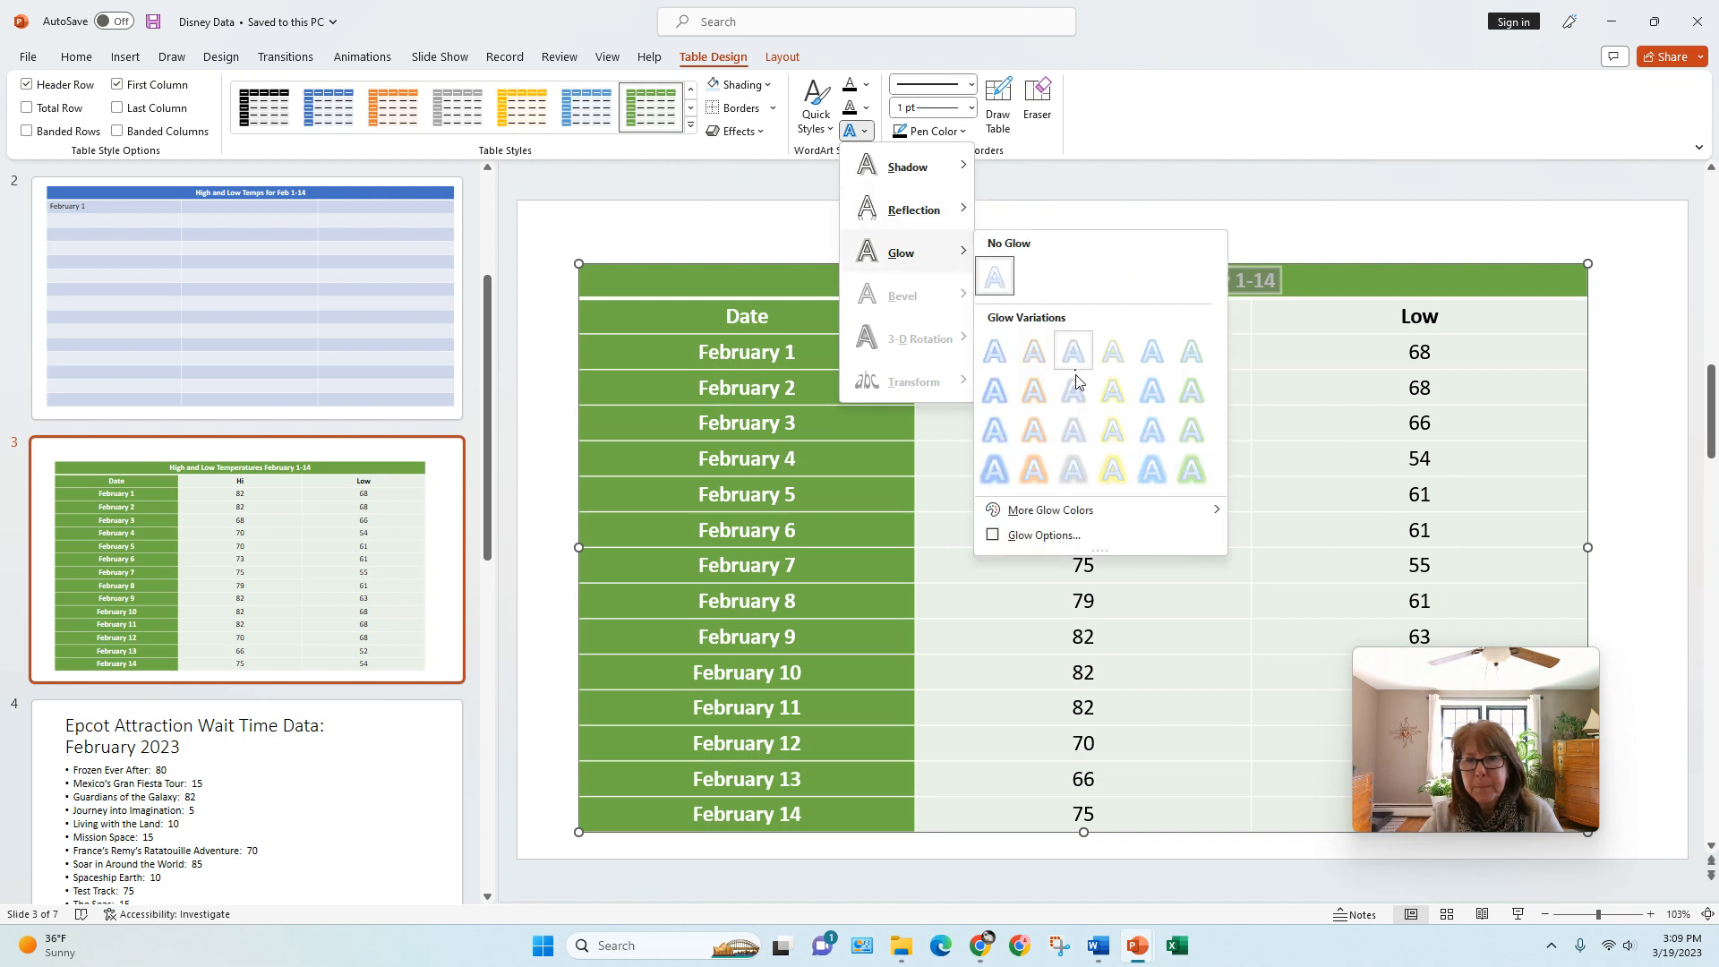
click(1113, 428)
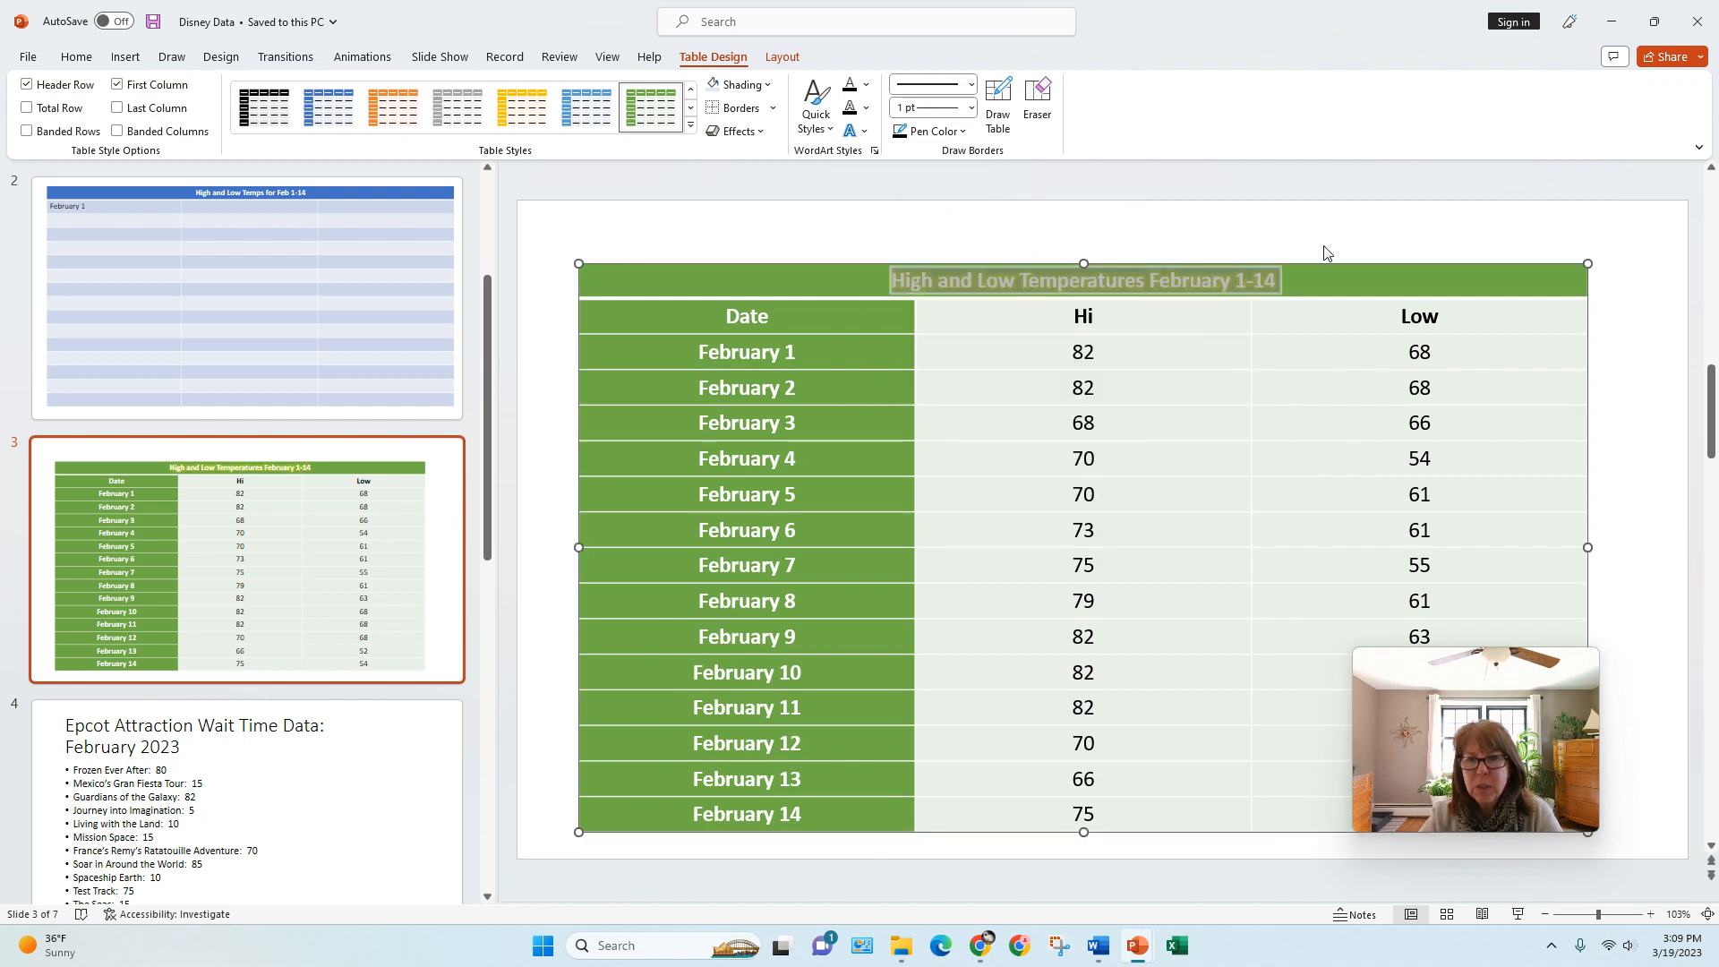
click(1337, 251)
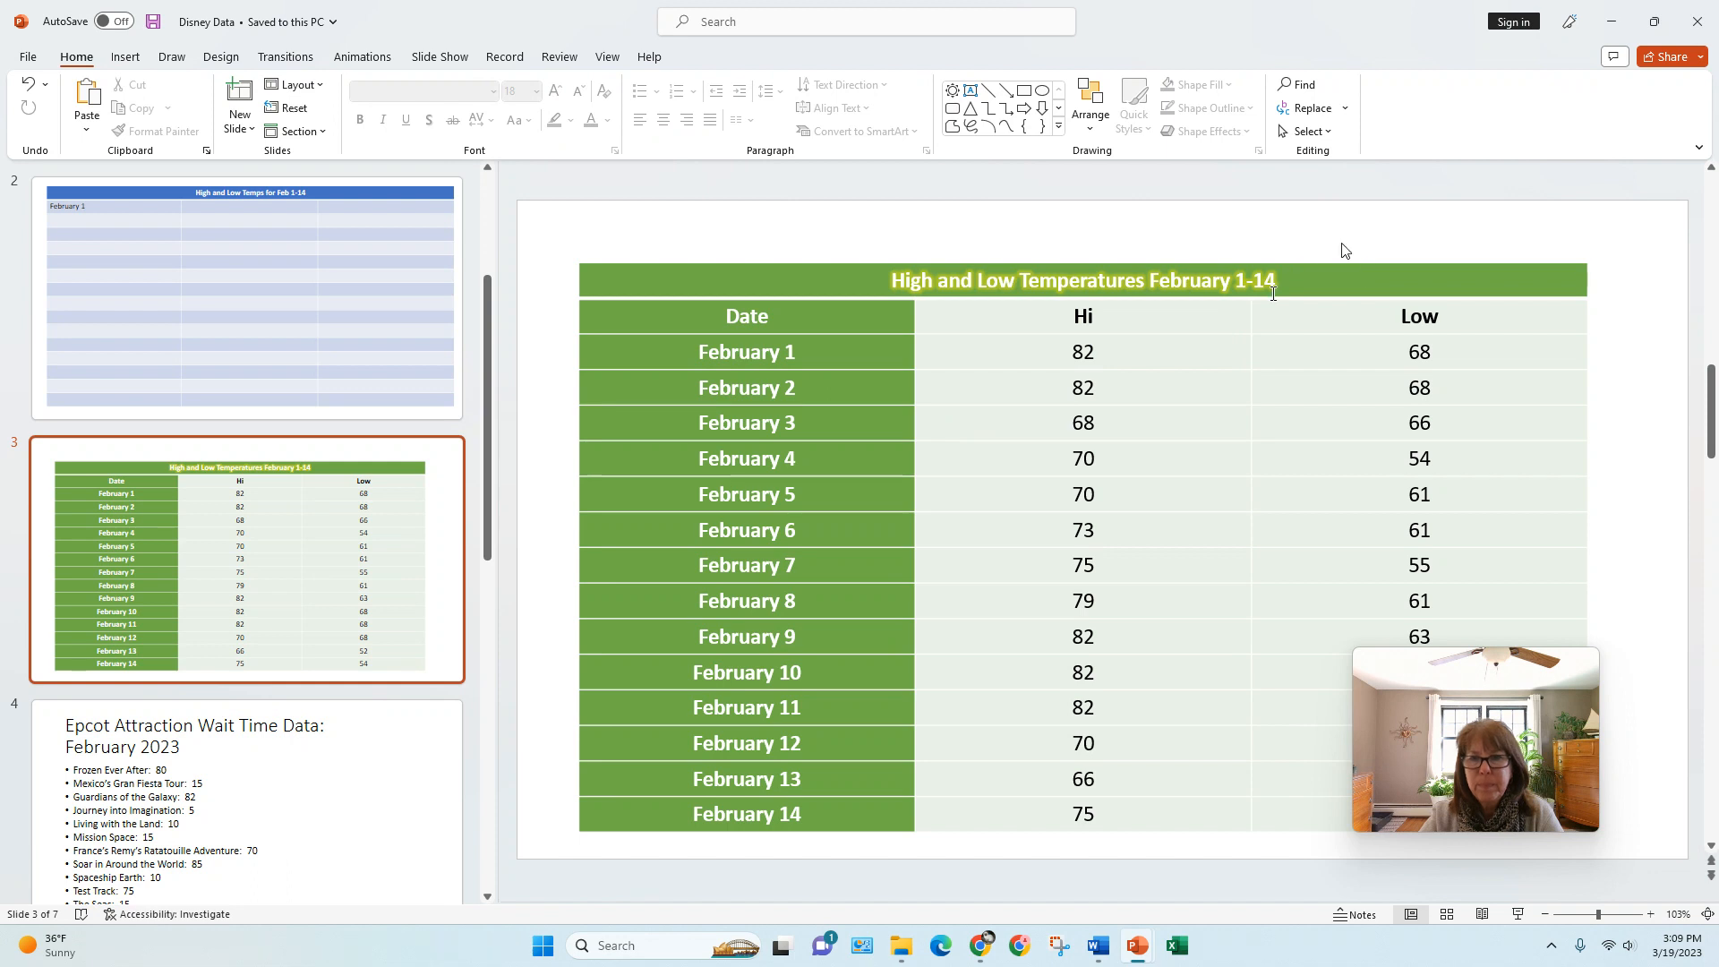
Step: Insert a blank row below the February 6 row of the temperatures table, and delete it again
click(1273, 265)
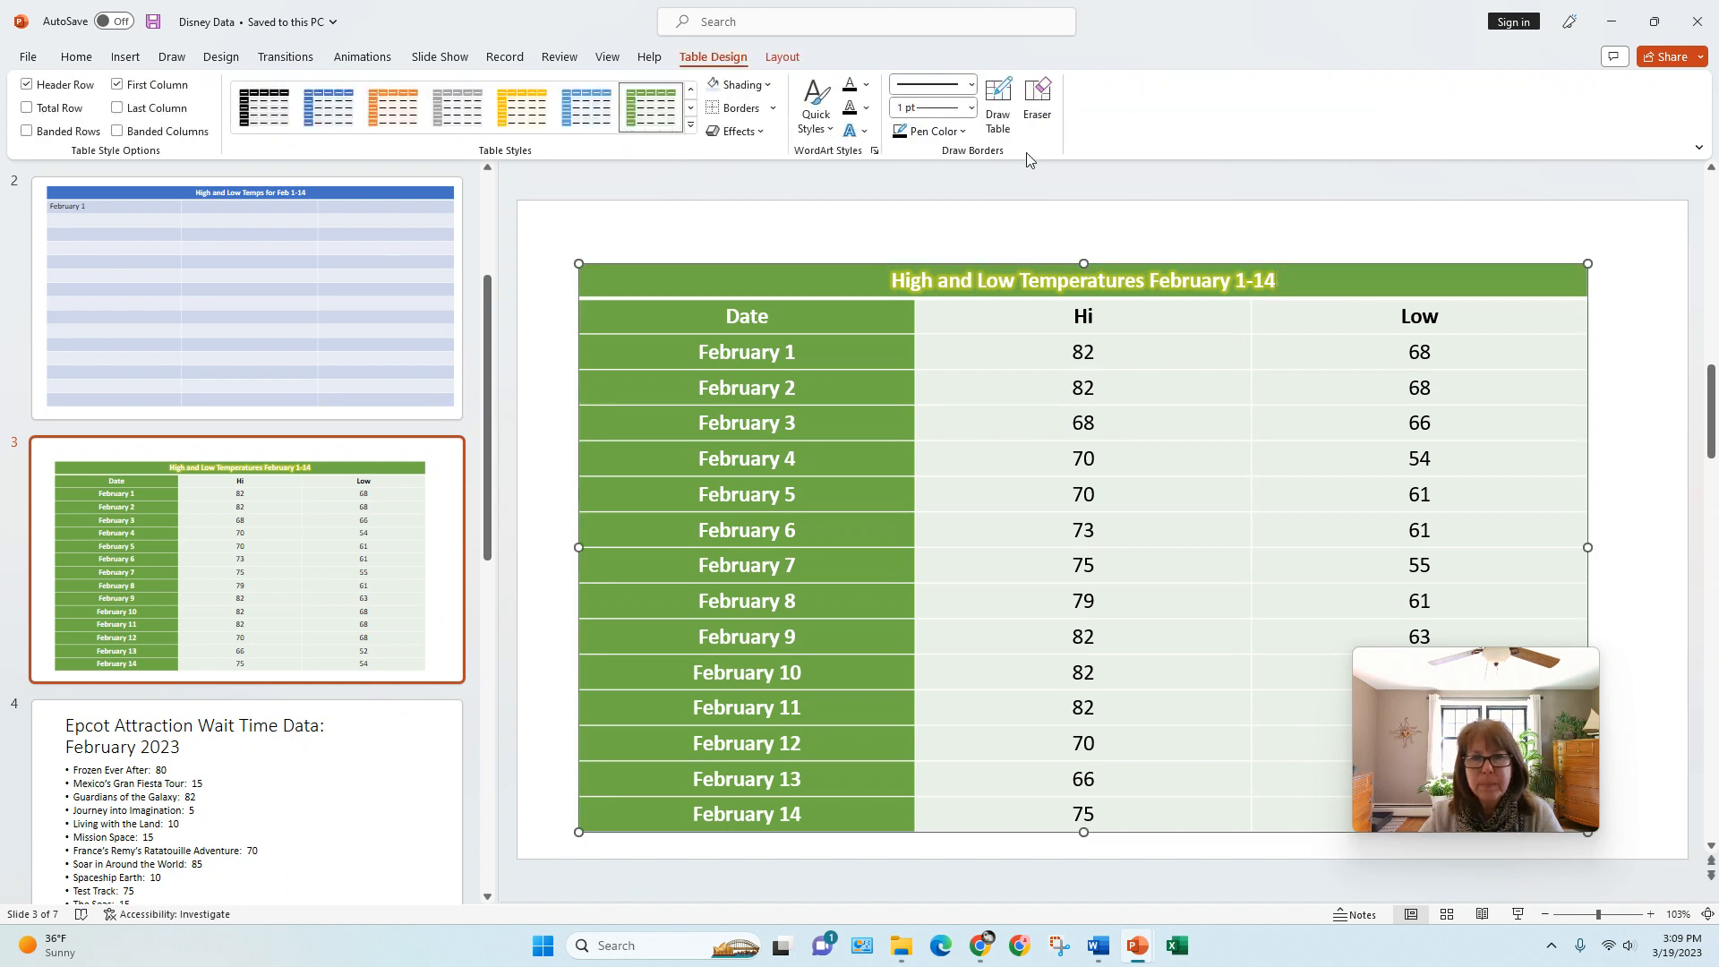
click(775, 59)
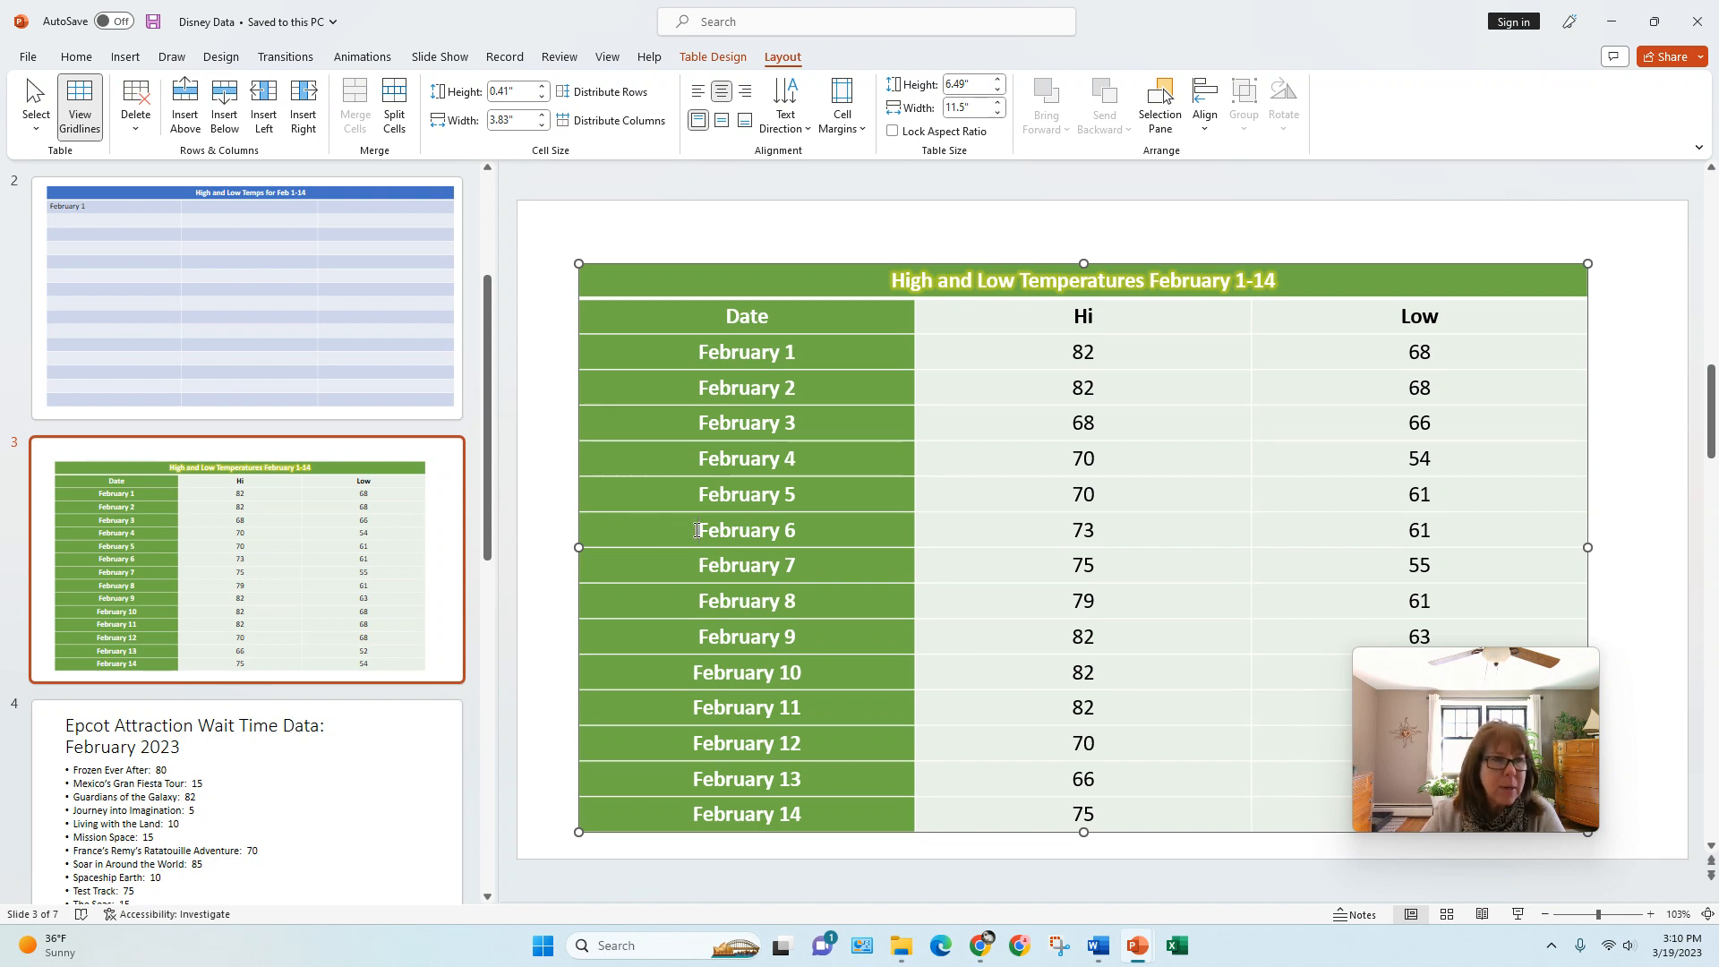
click(224, 99)
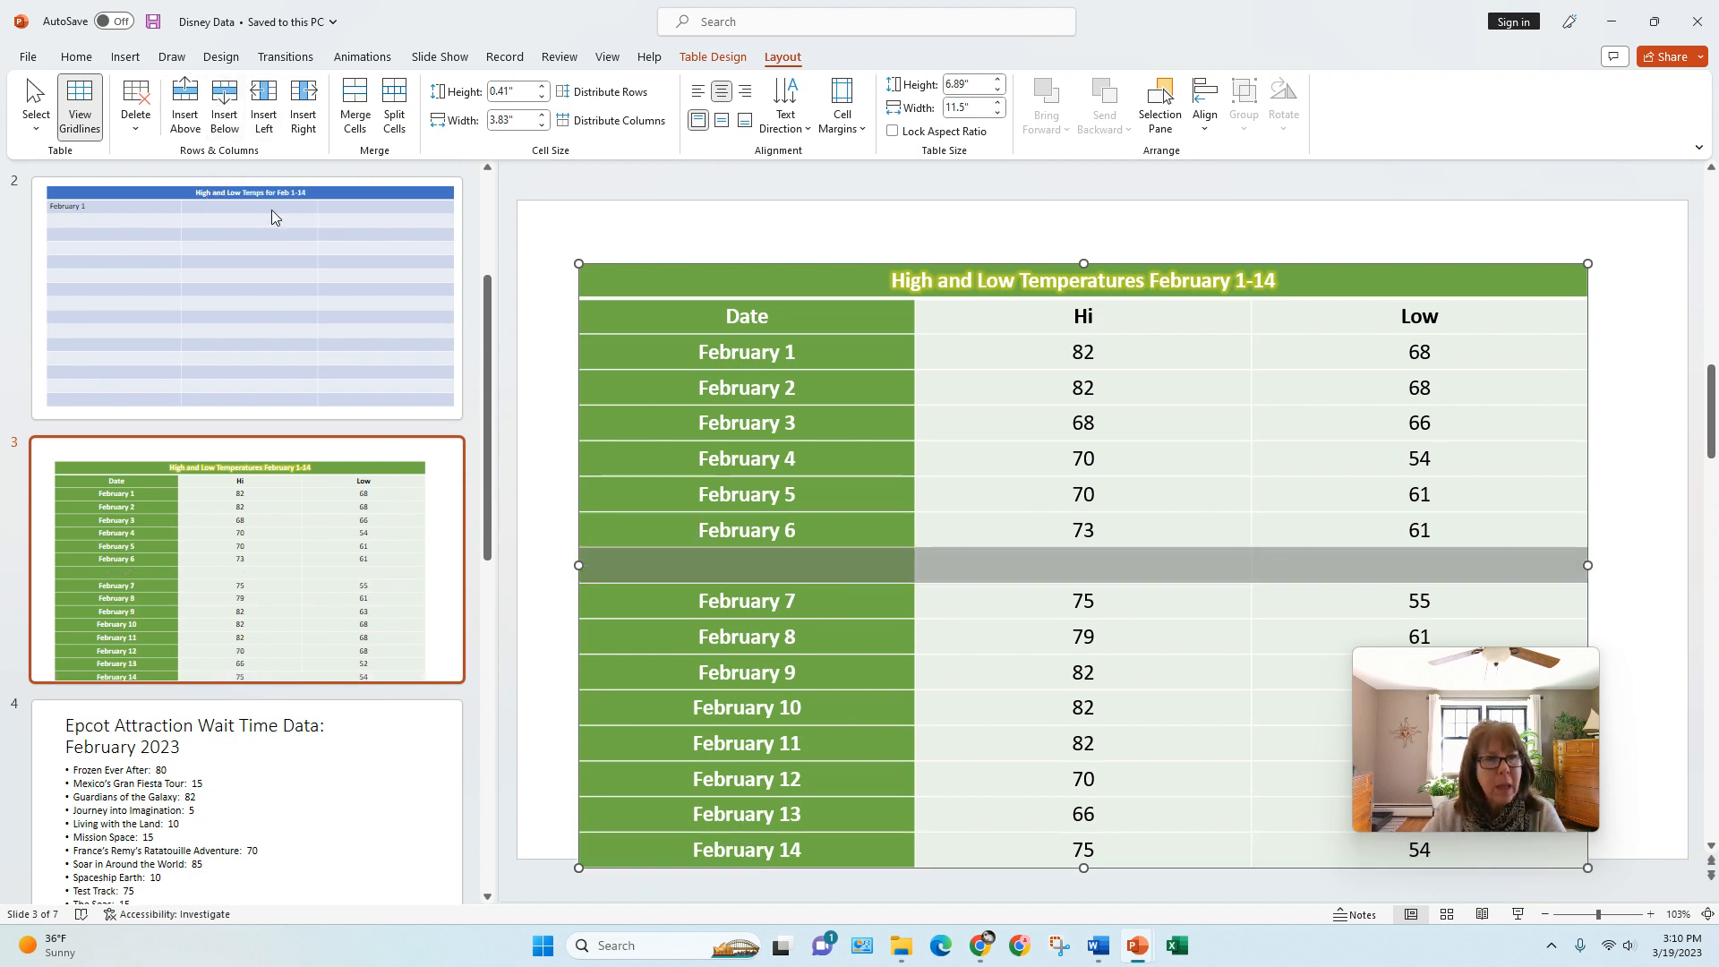
click(868, 568)
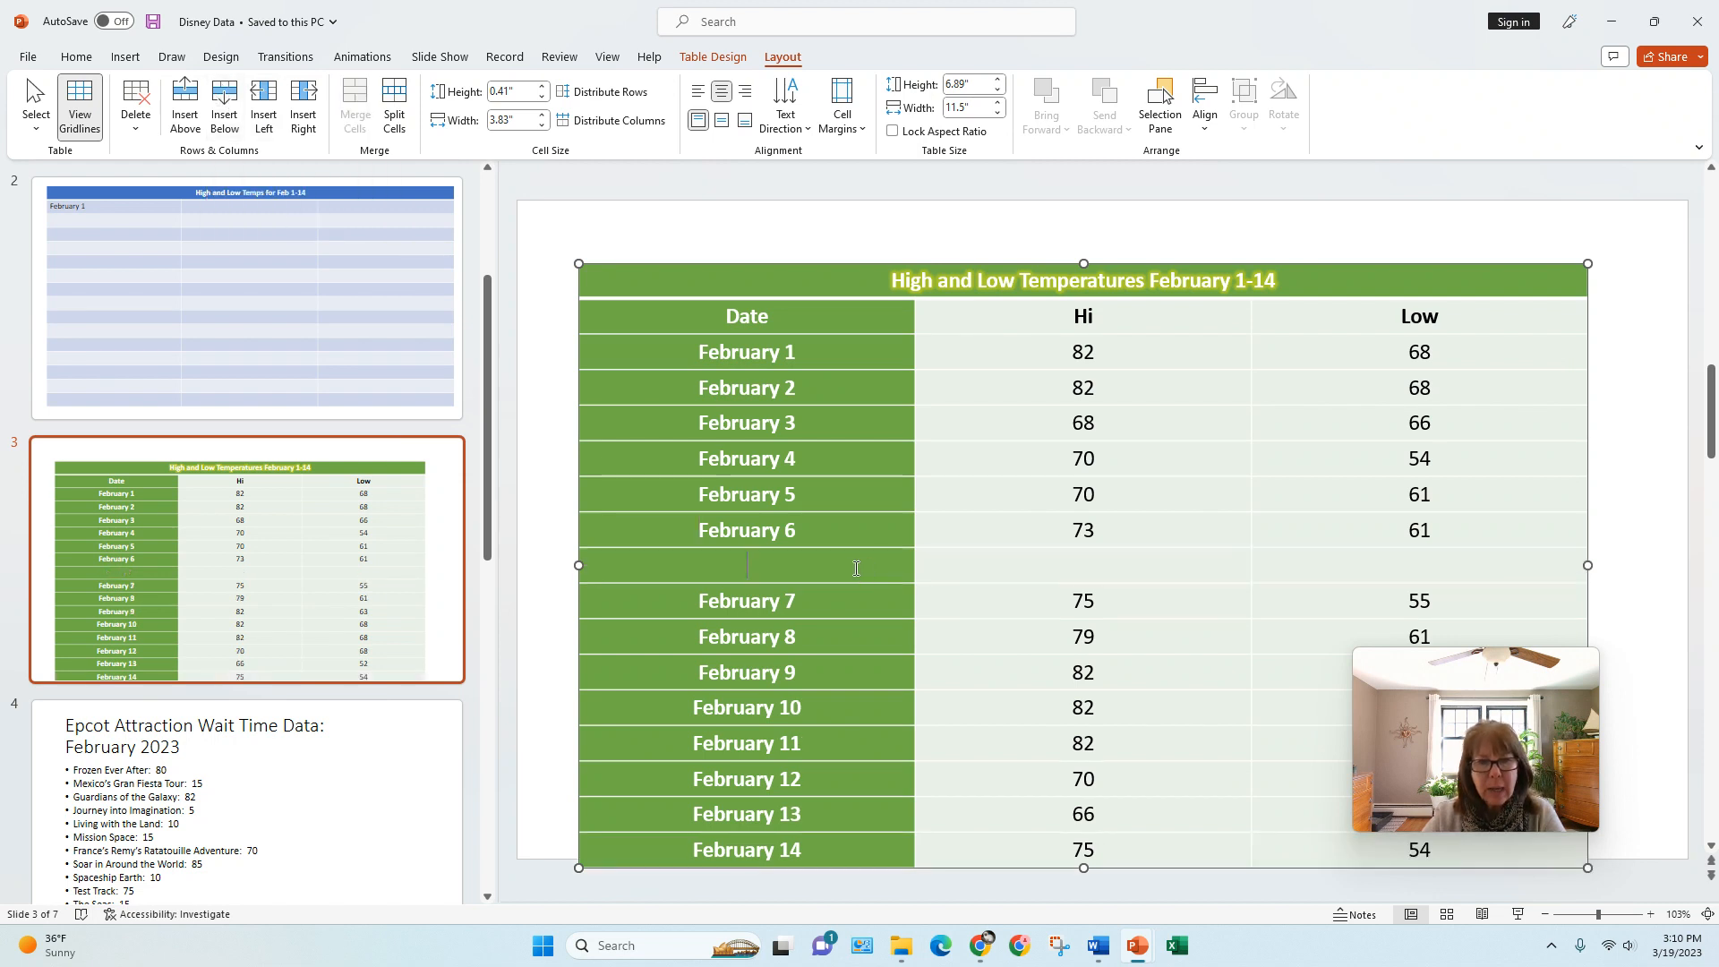
click(134, 133)
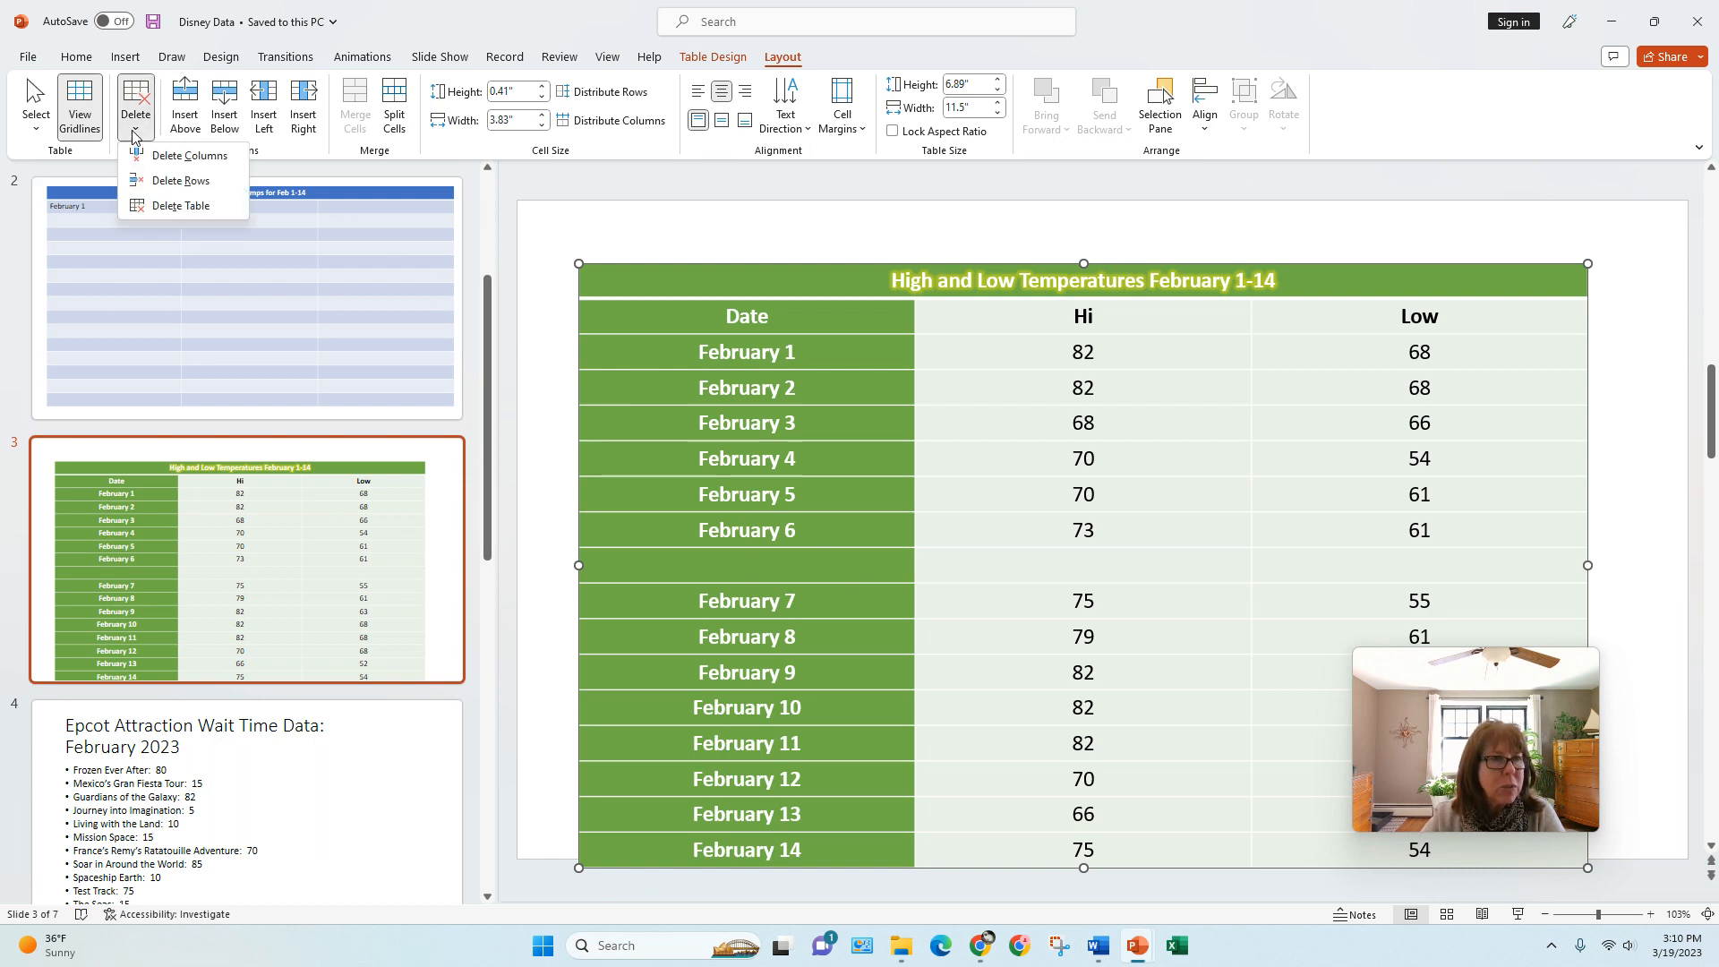
click(155, 184)
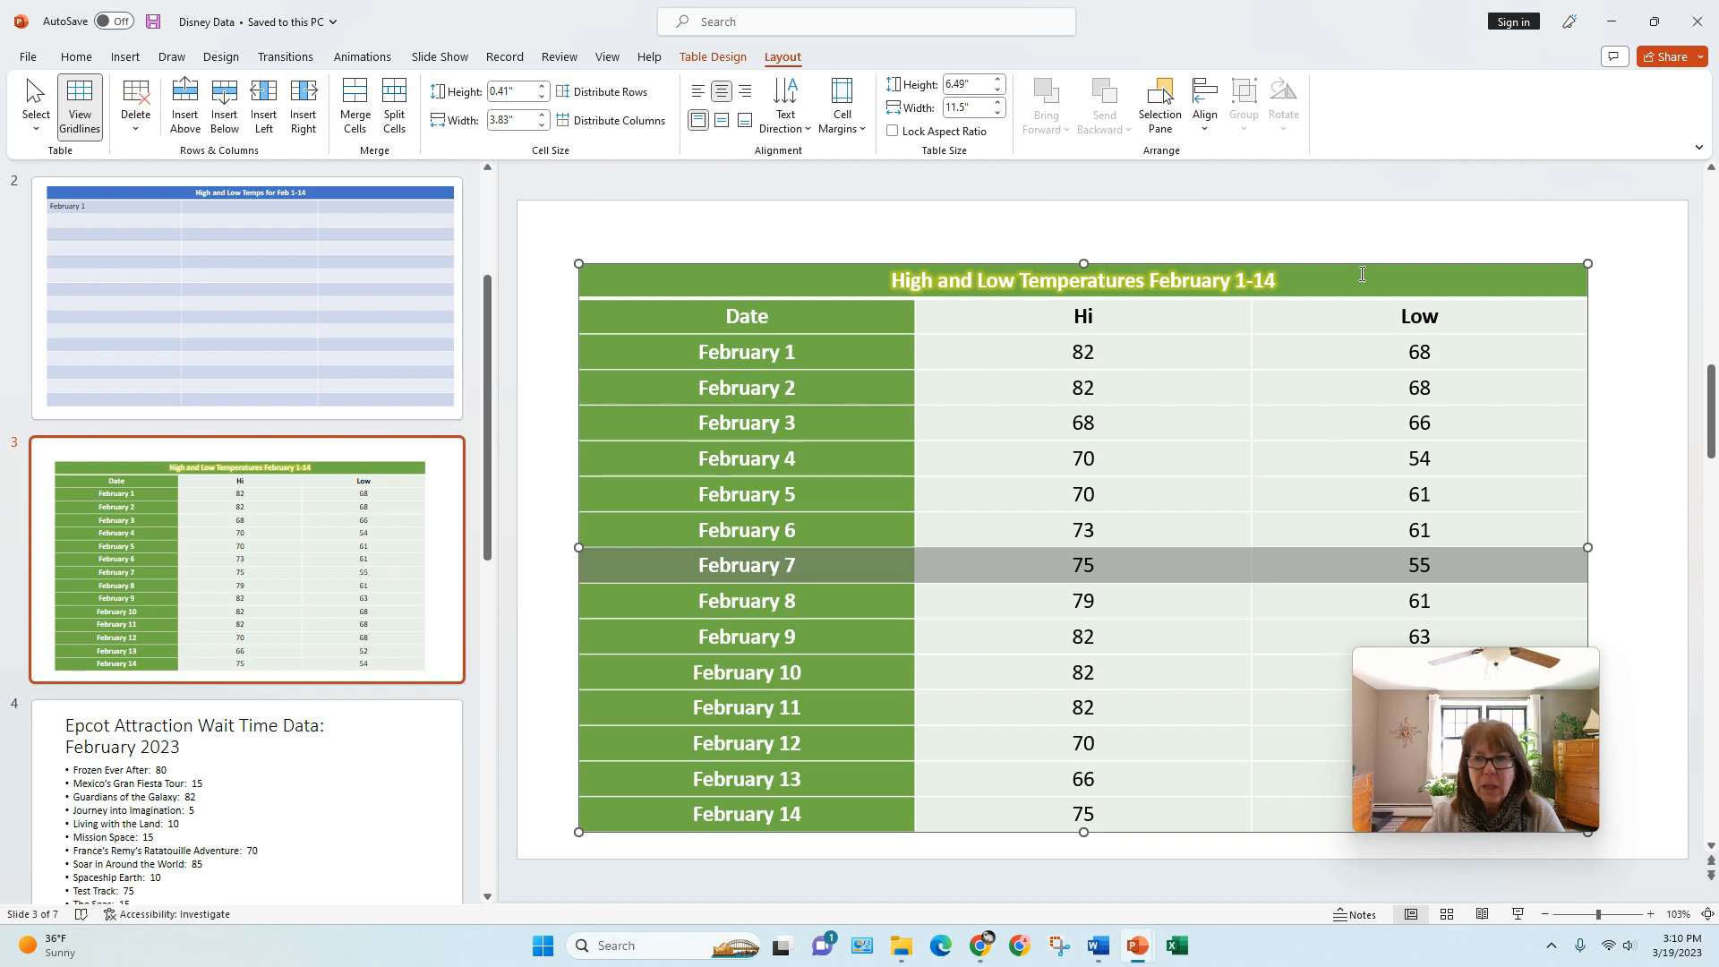
Step: Delete the Low column from the temperatures table, and undo the deletion
click(1356, 319)
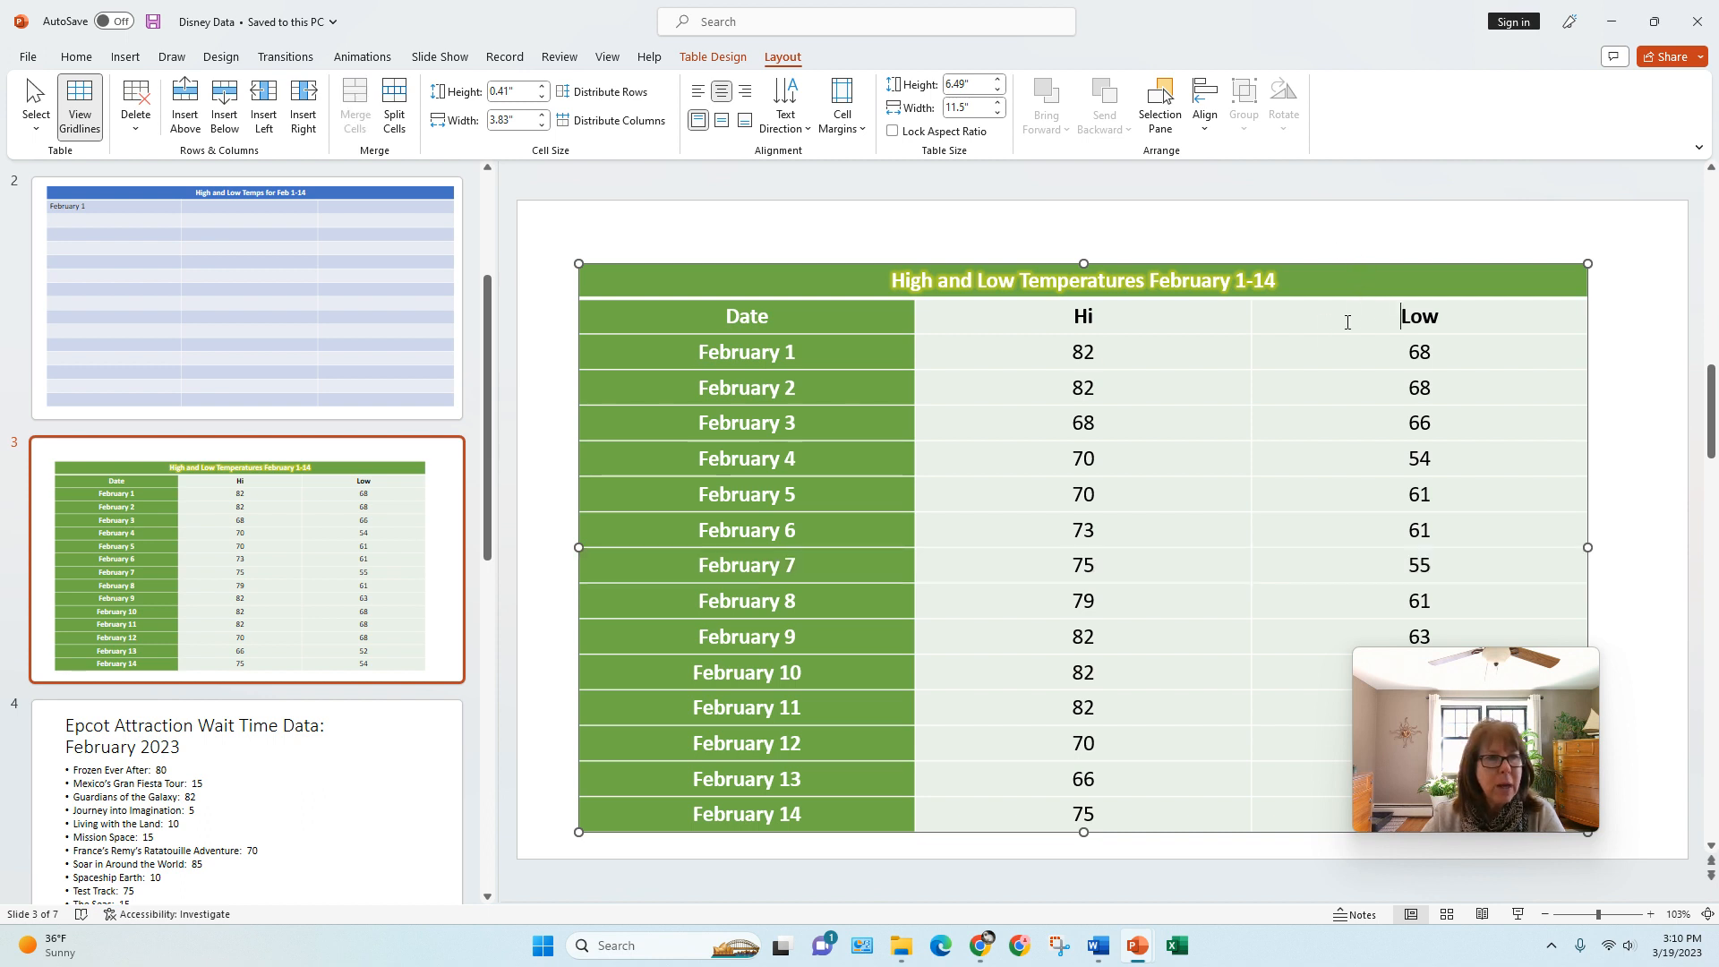
click(137, 133)
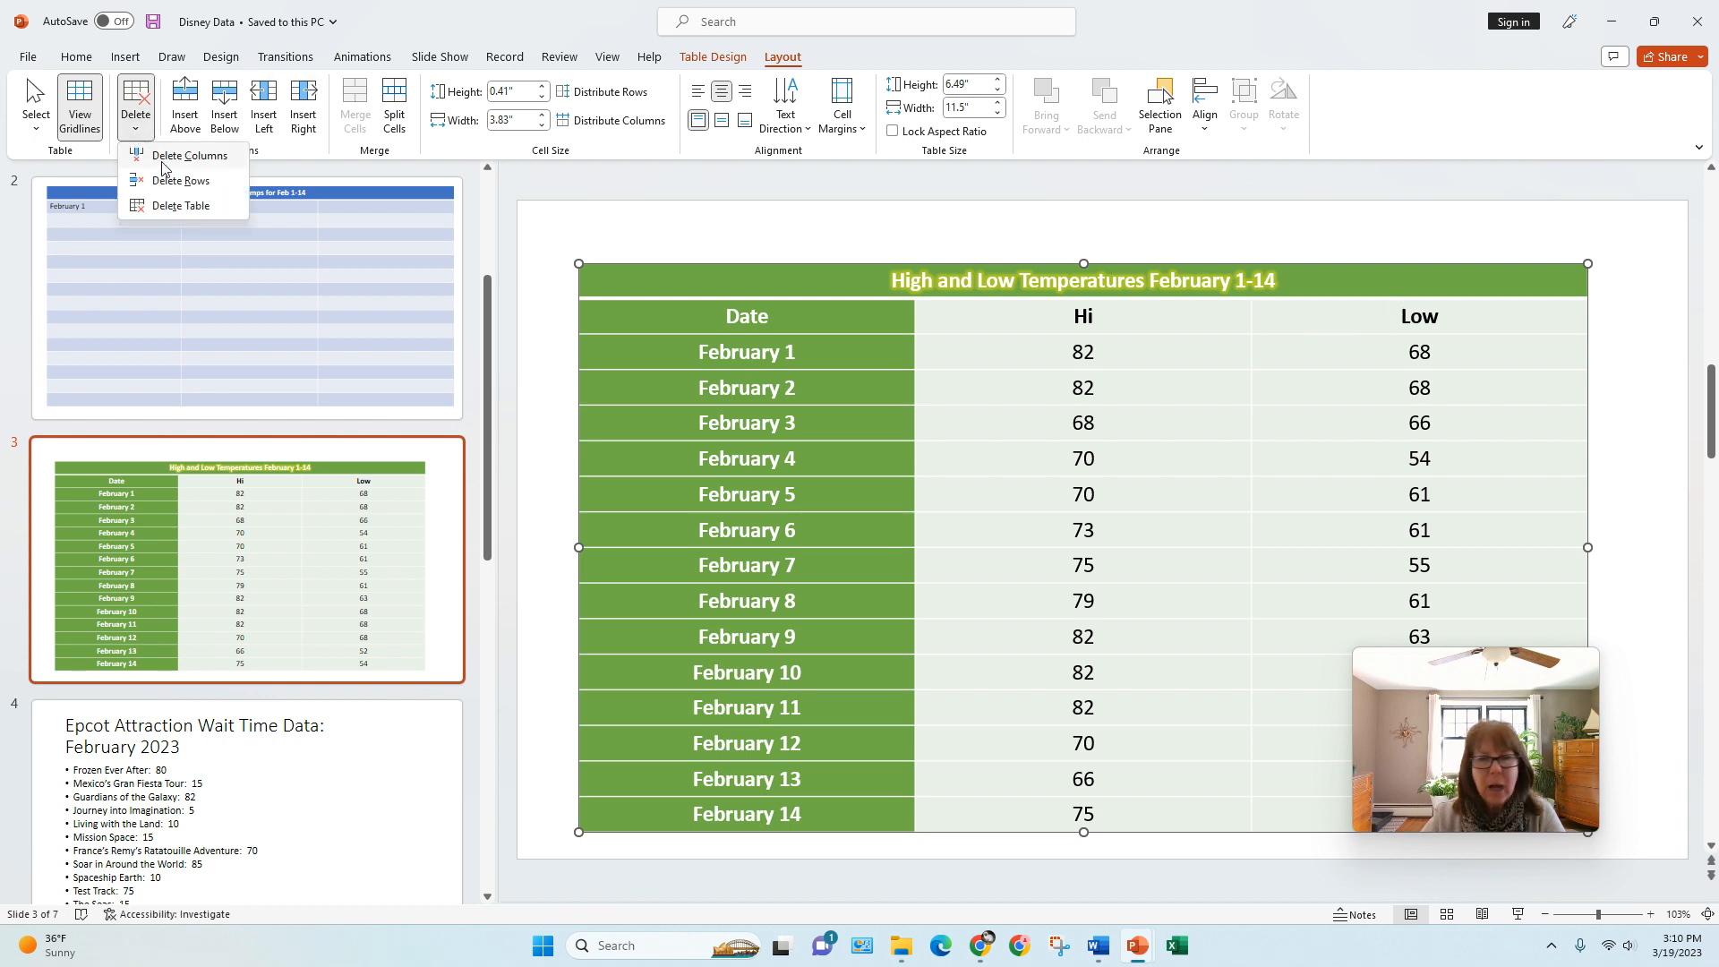
click(161, 161)
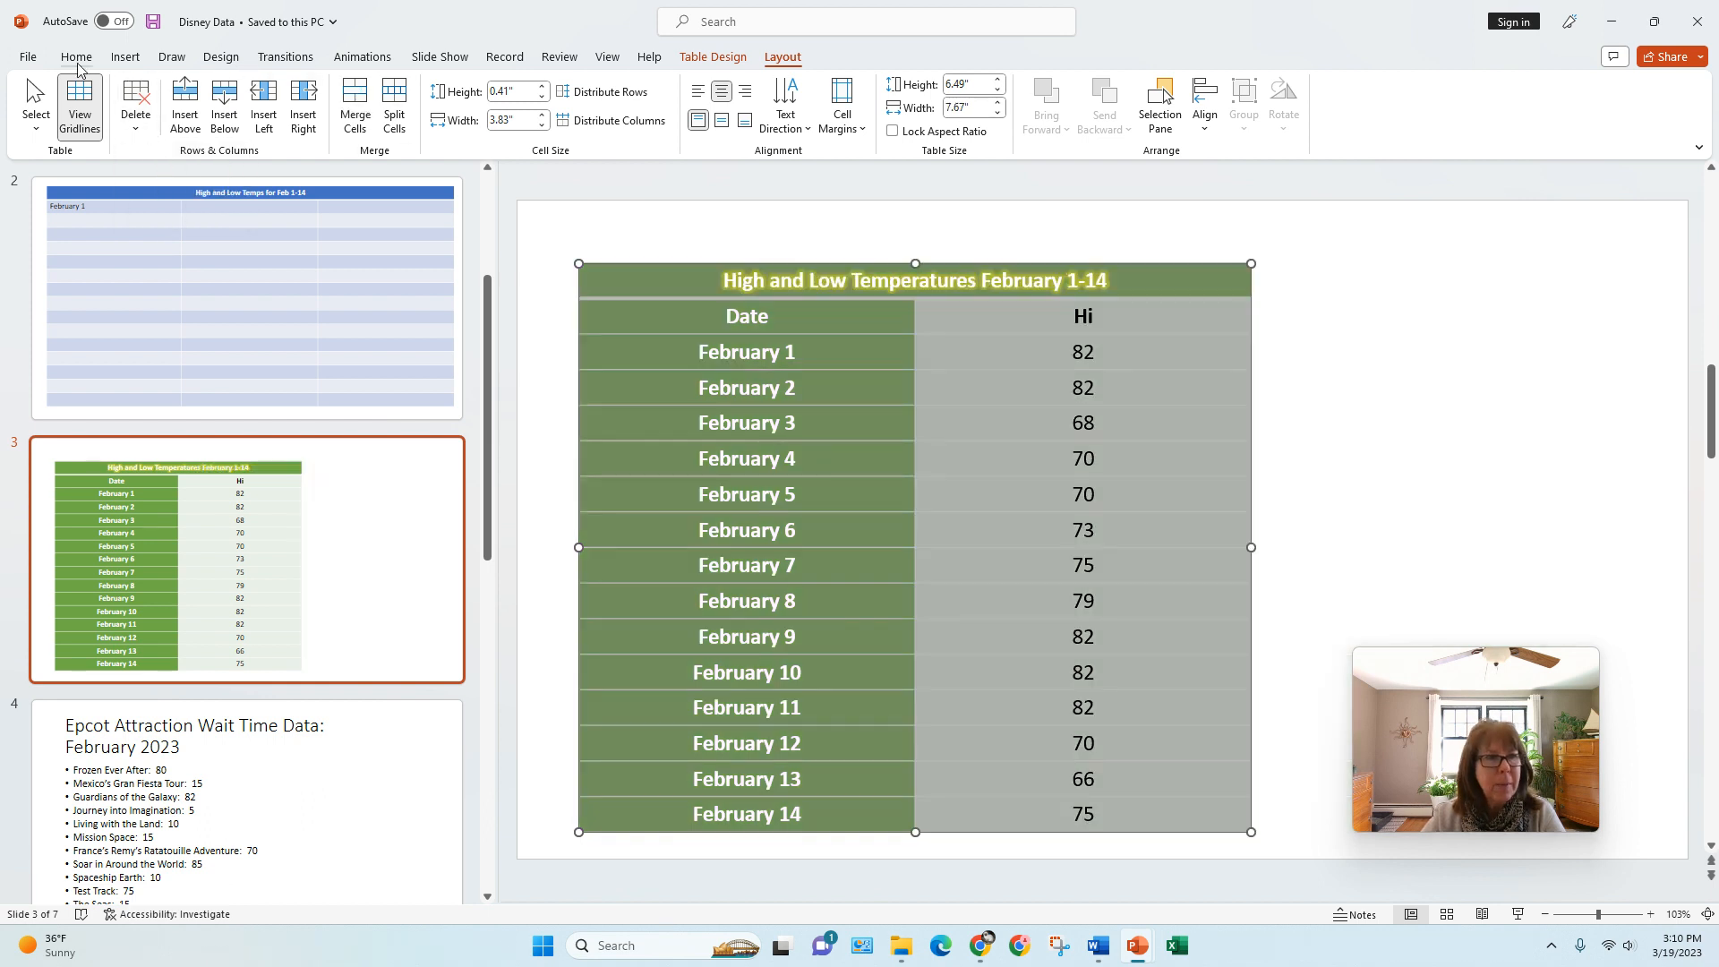
click(76, 56)
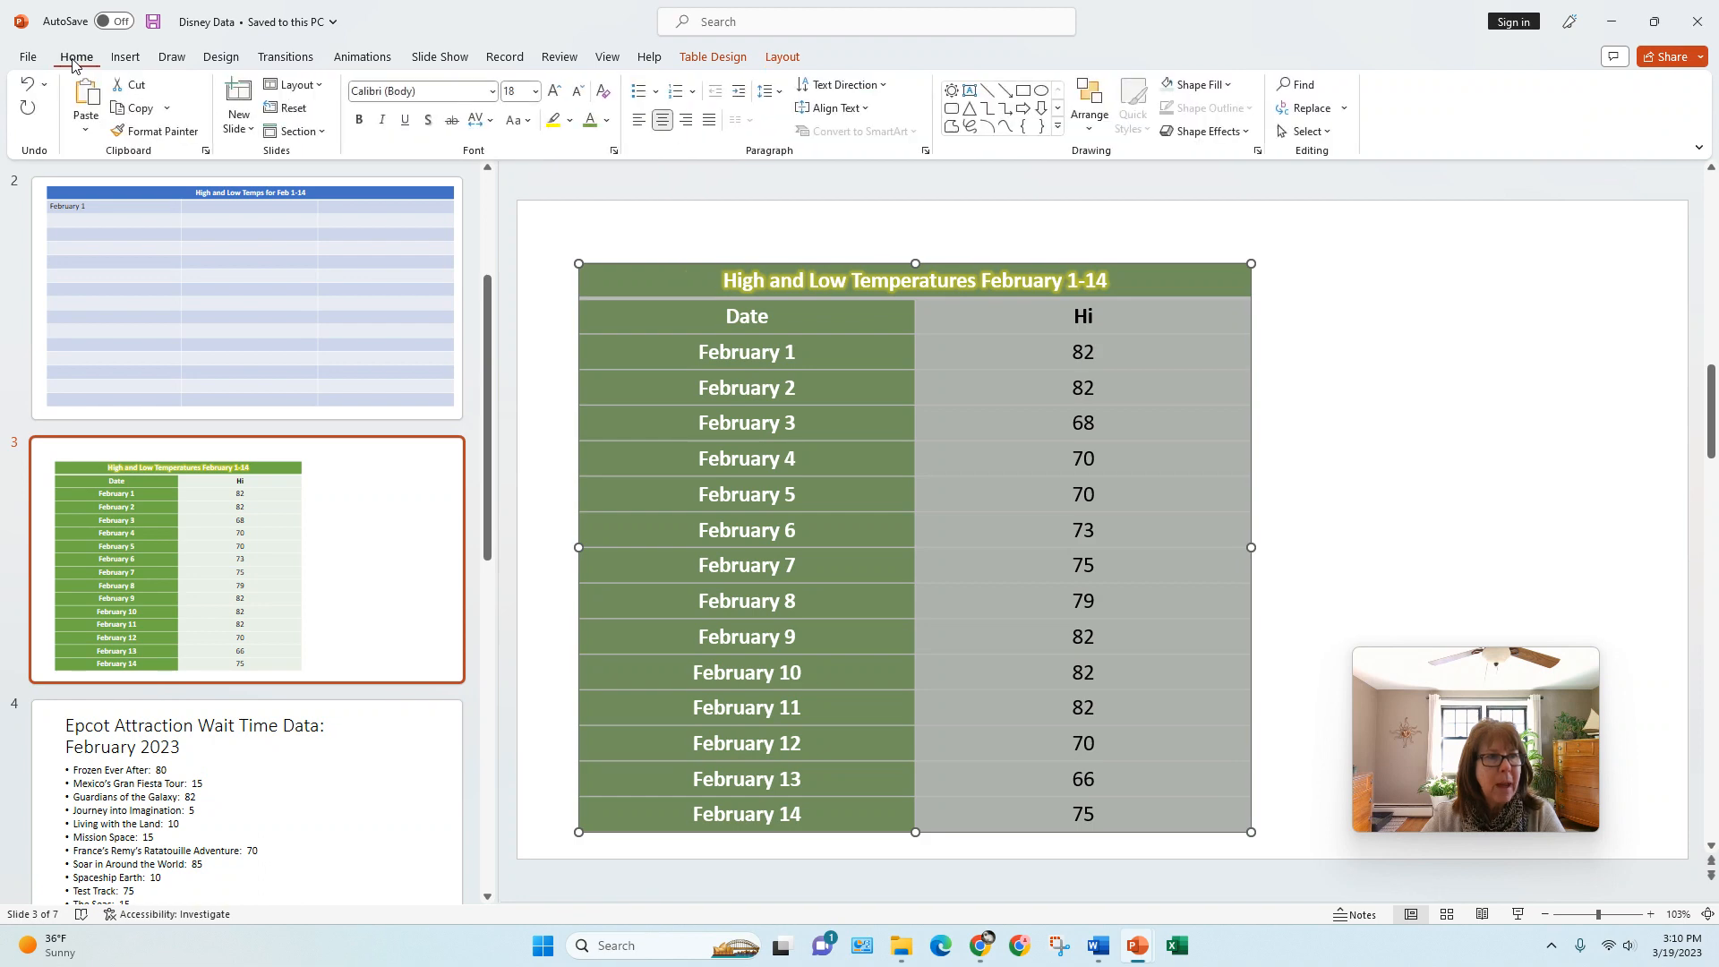
click(29, 84)
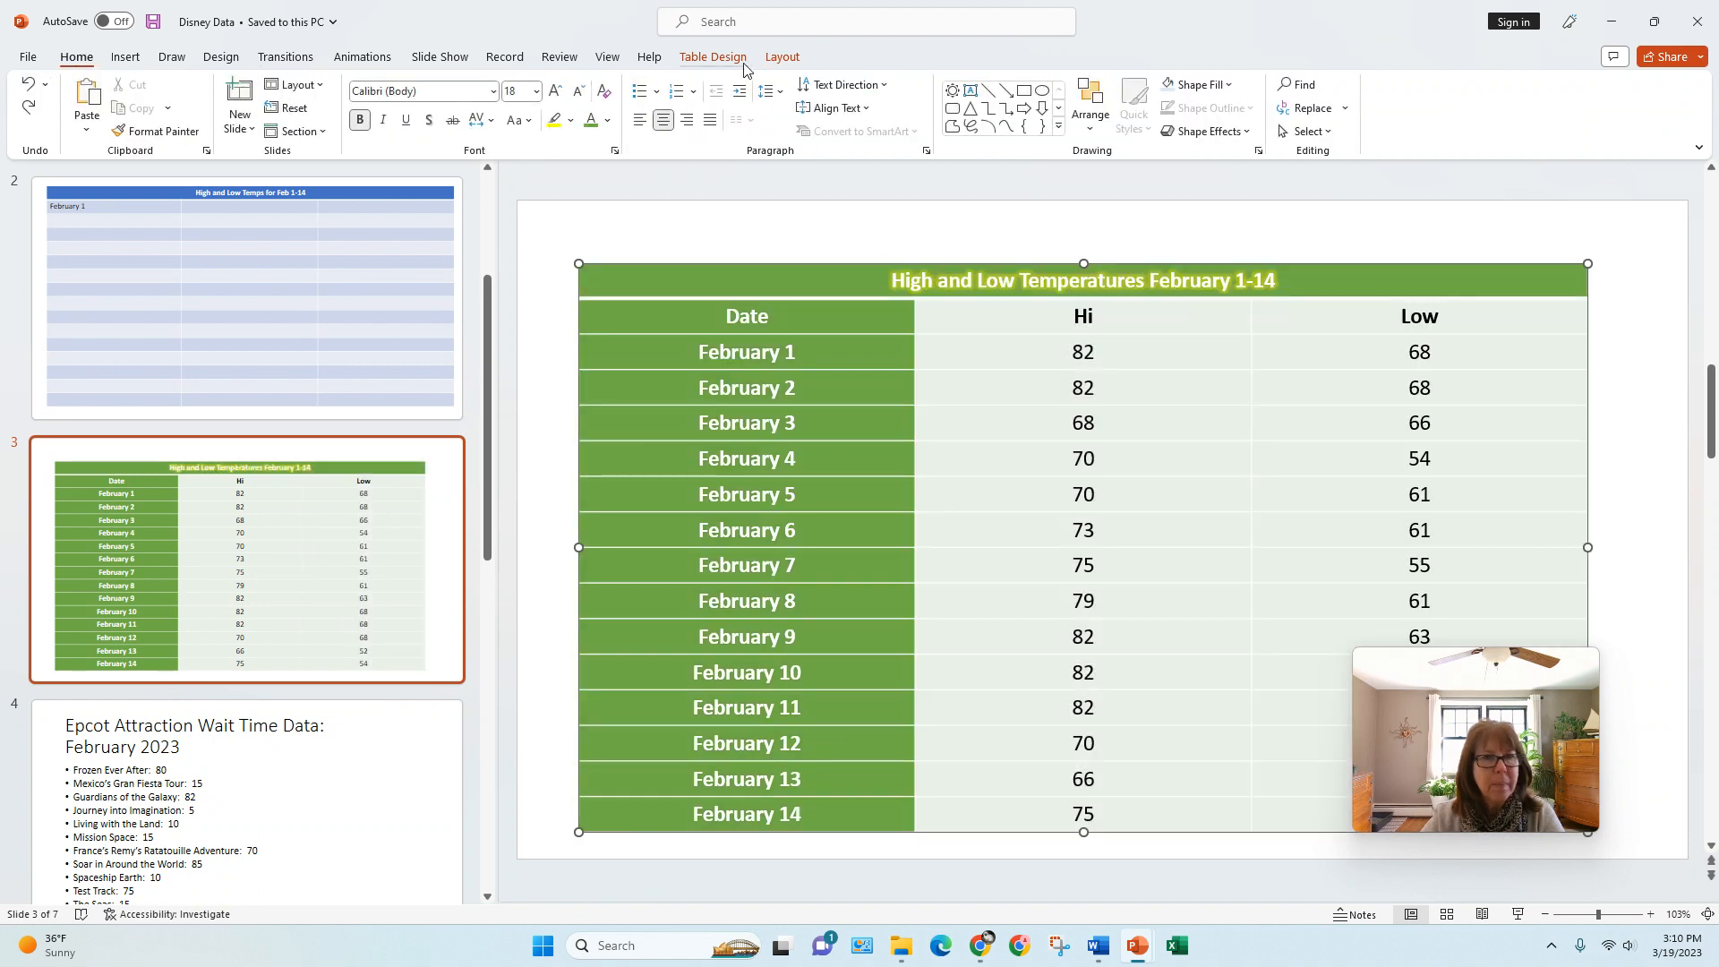
Step: Insert a blank column between the Date and Hi columns of the temperatures table, and delete it again
click(785, 59)
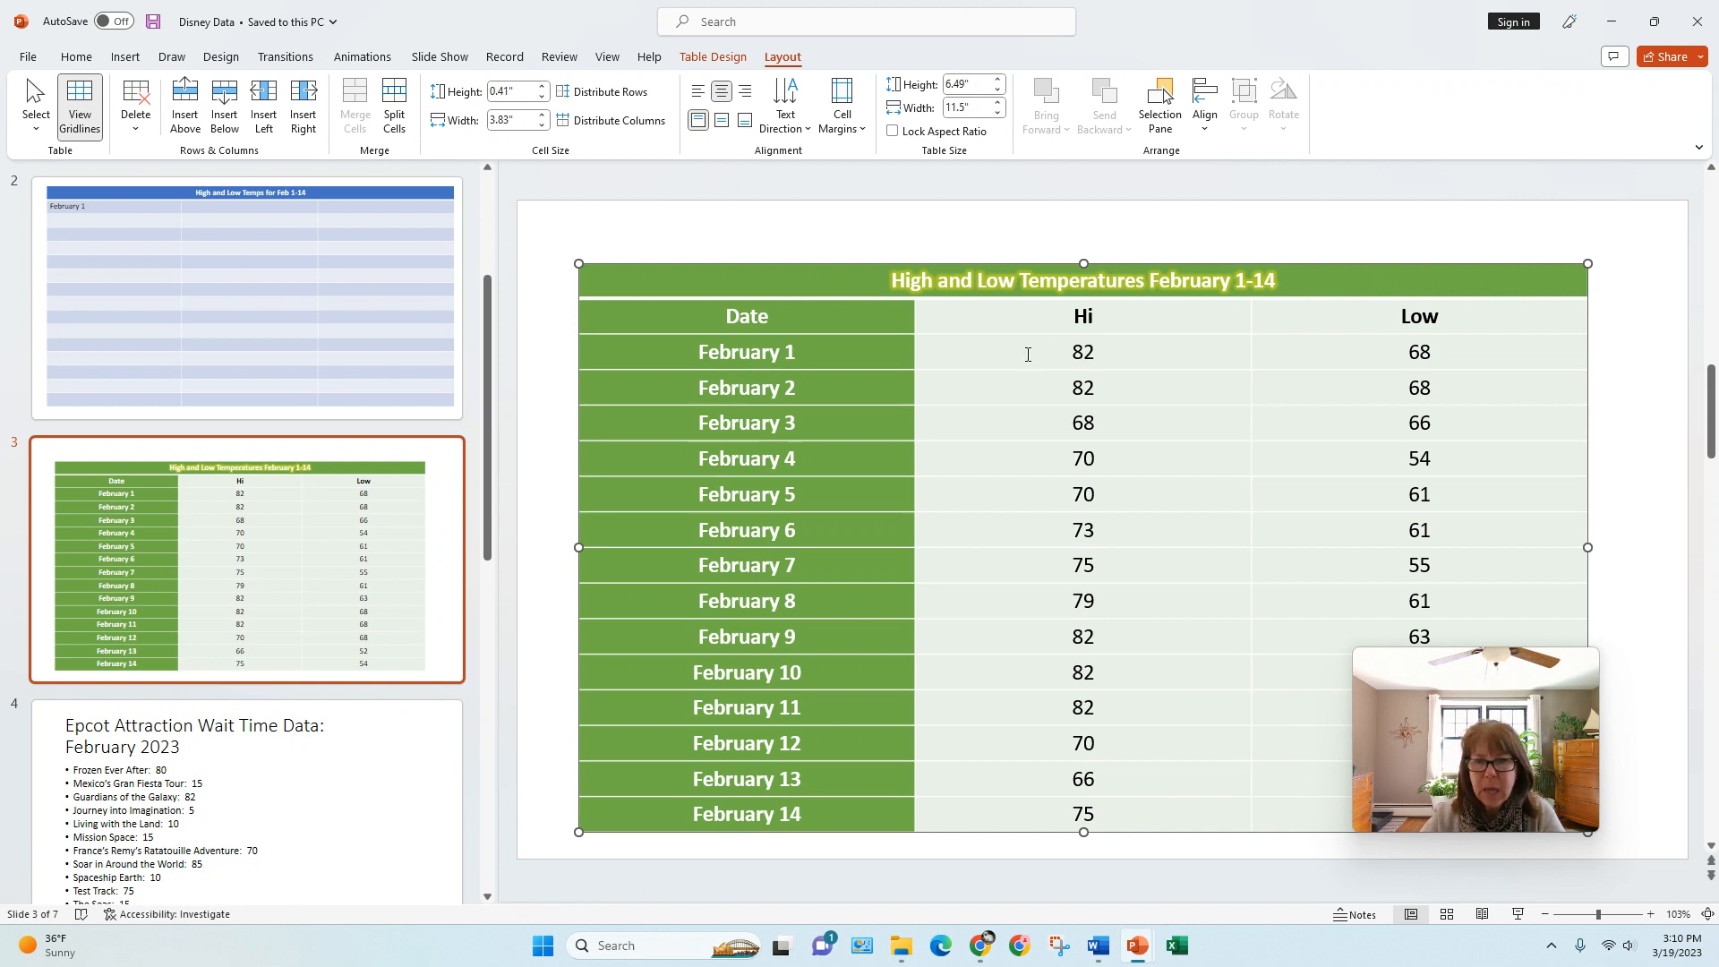
click(997, 355)
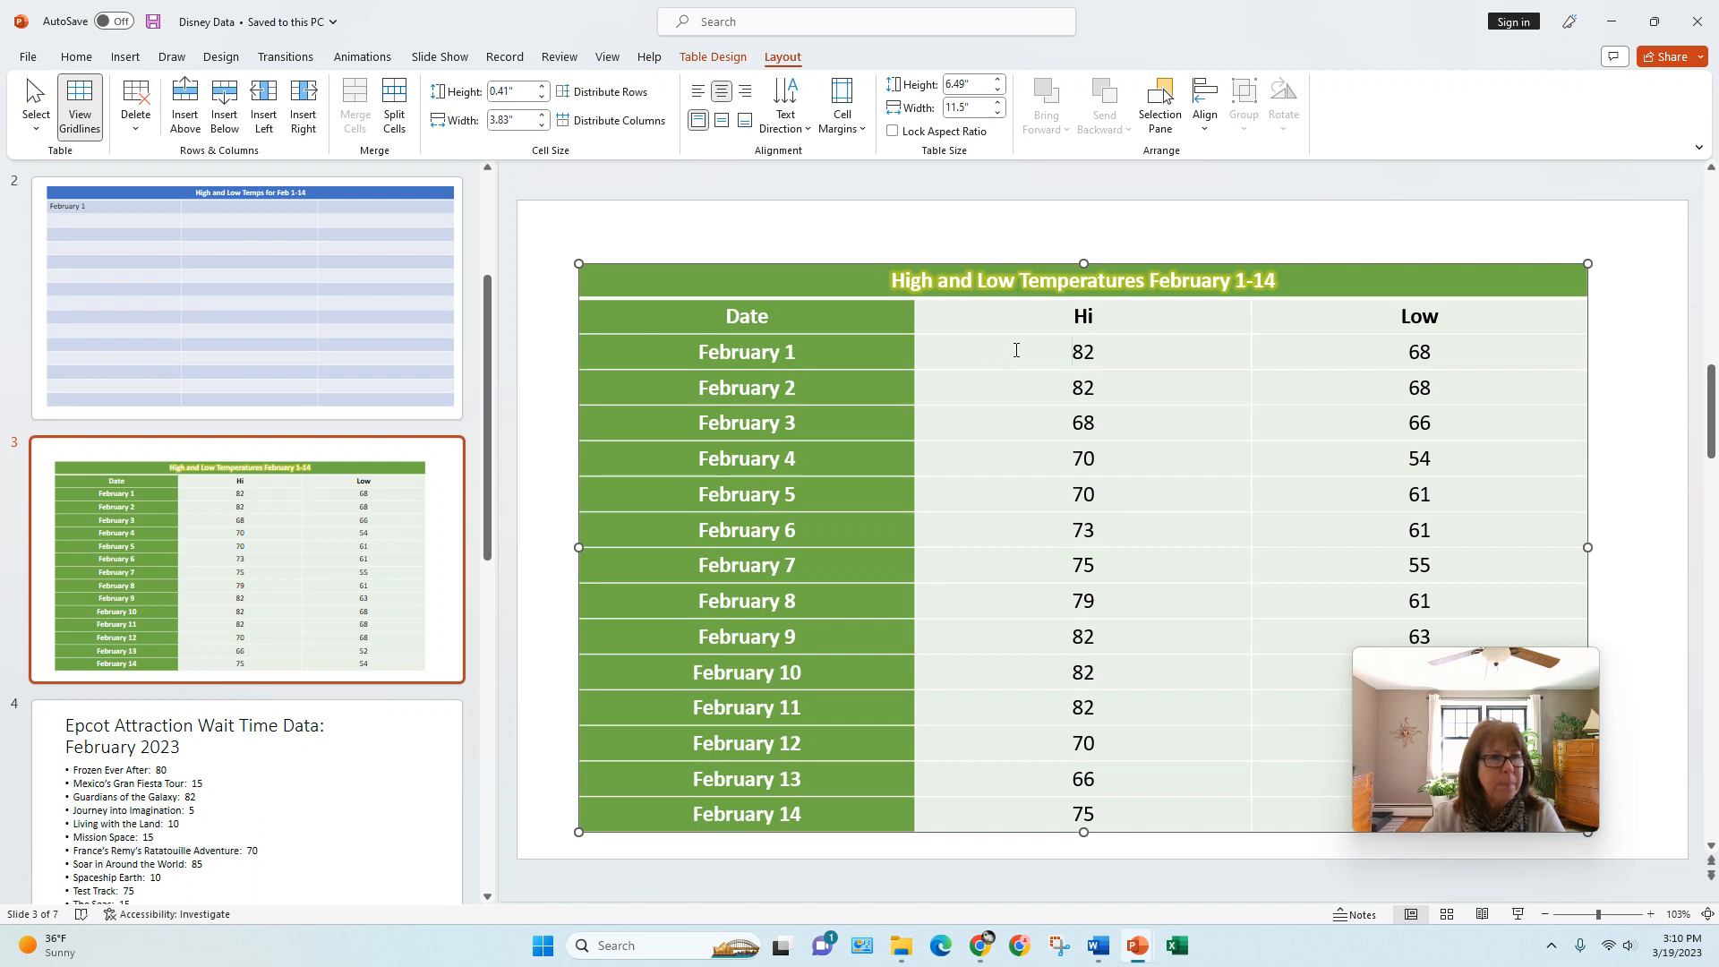
click(262, 99)
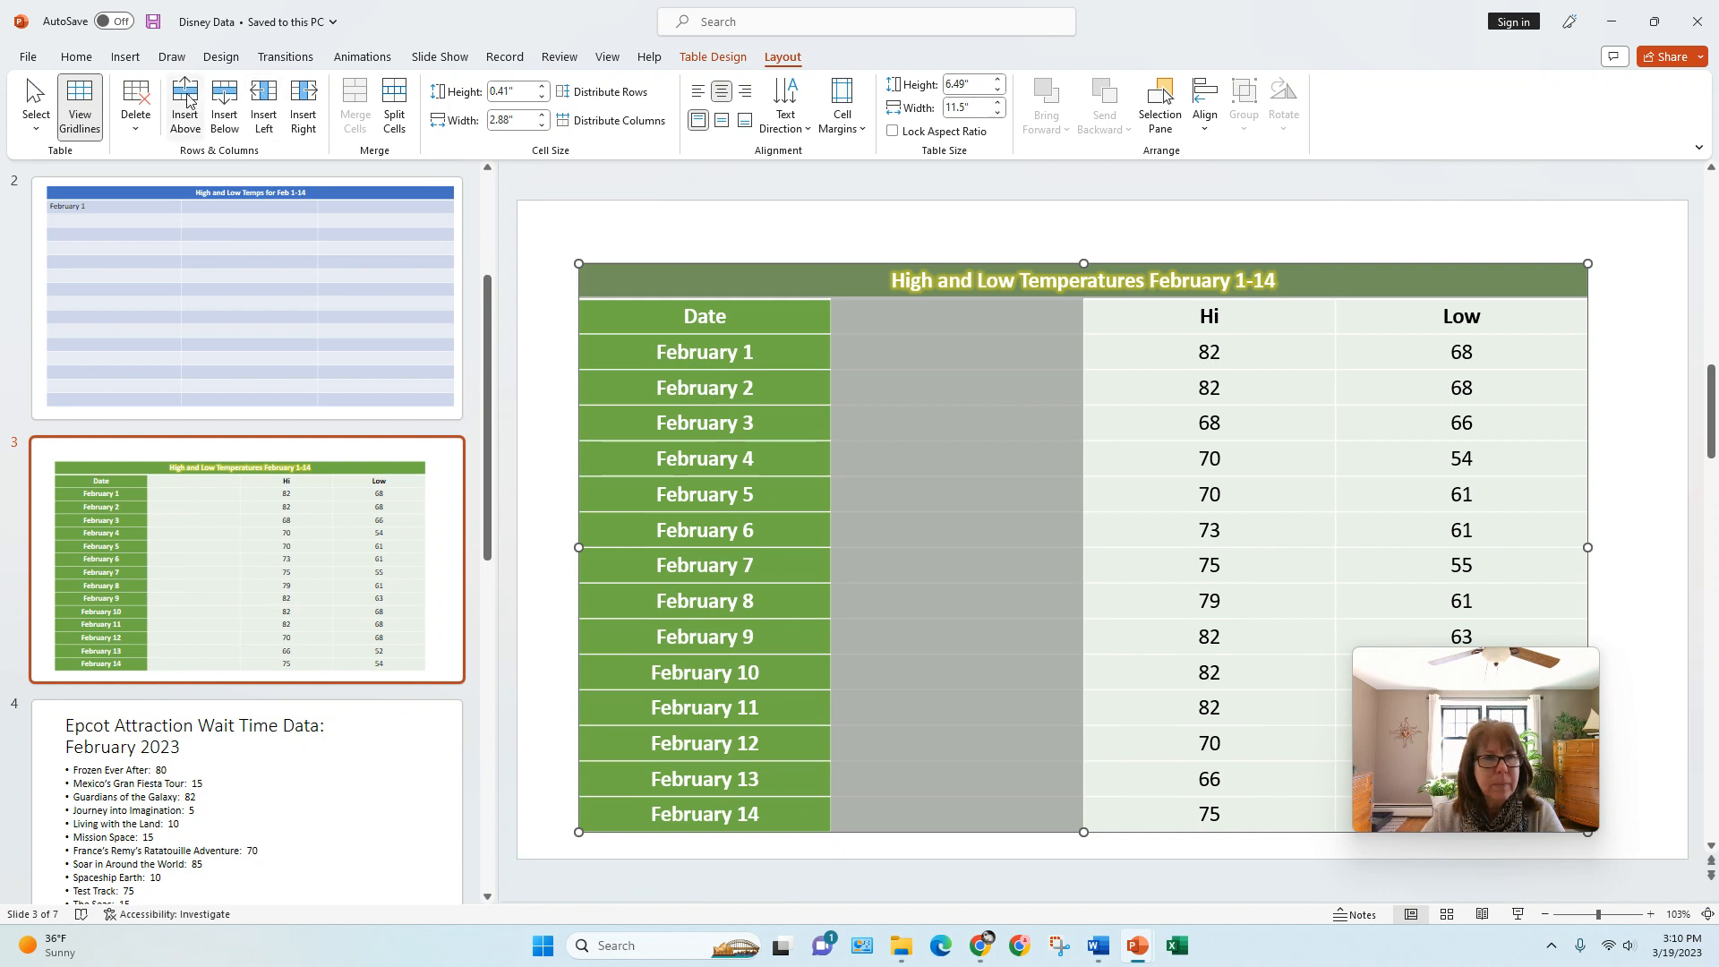
click(137, 134)
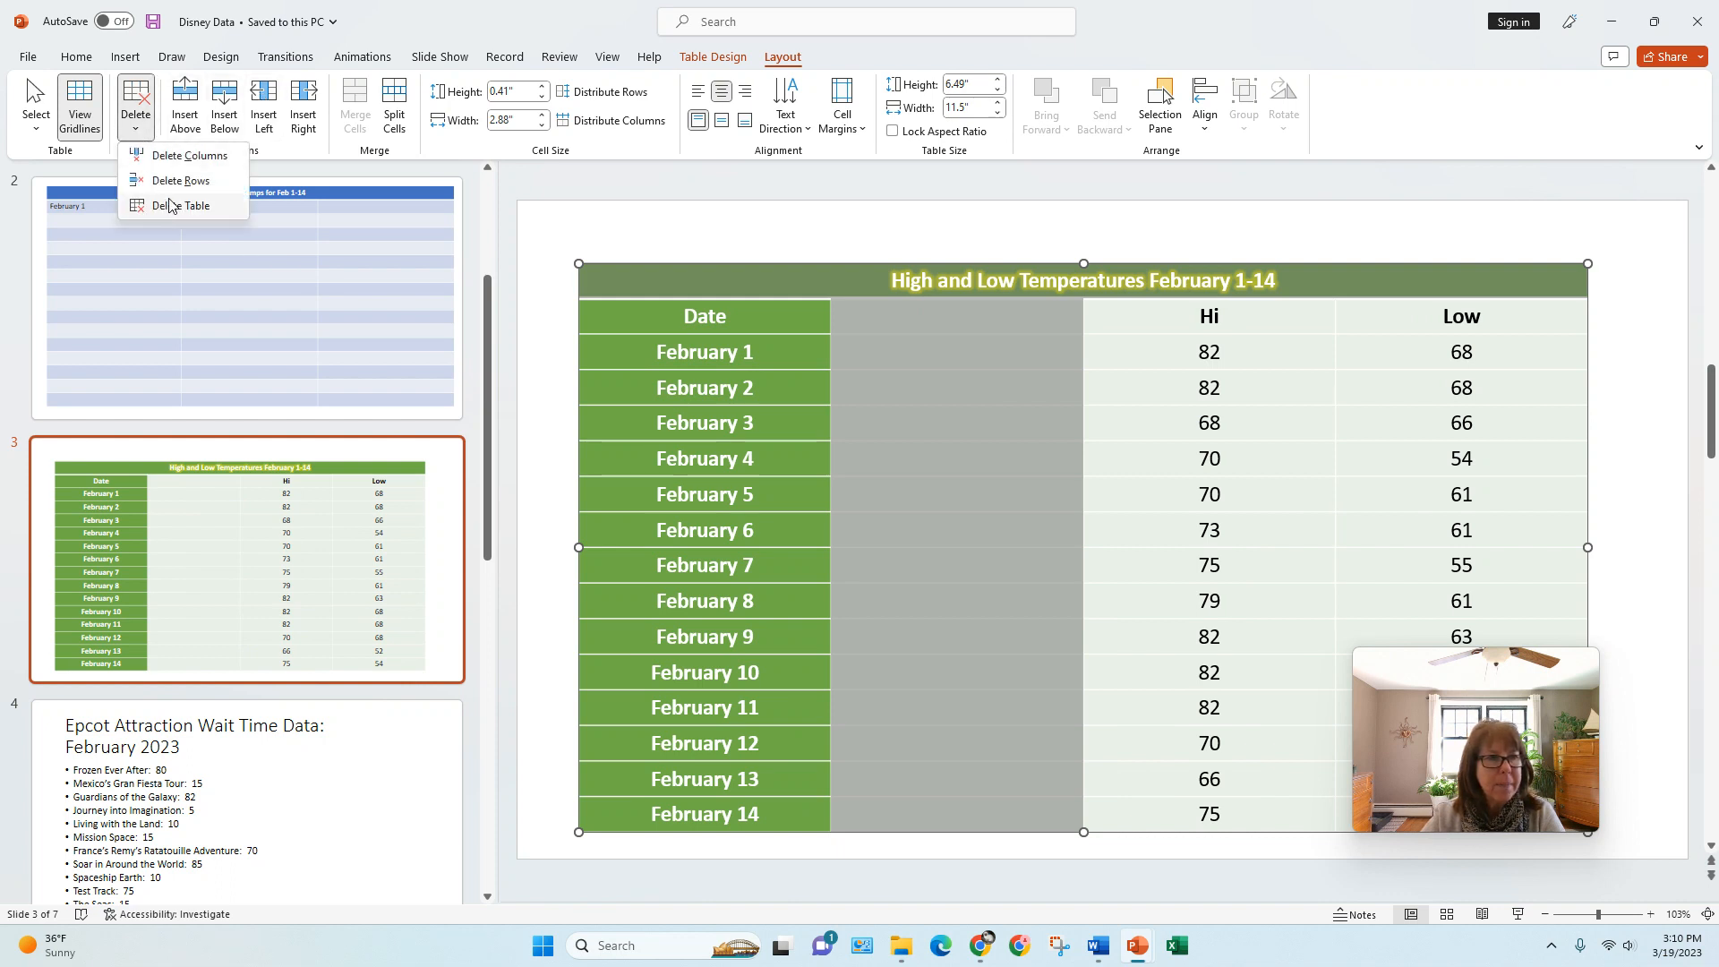
click(179, 157)
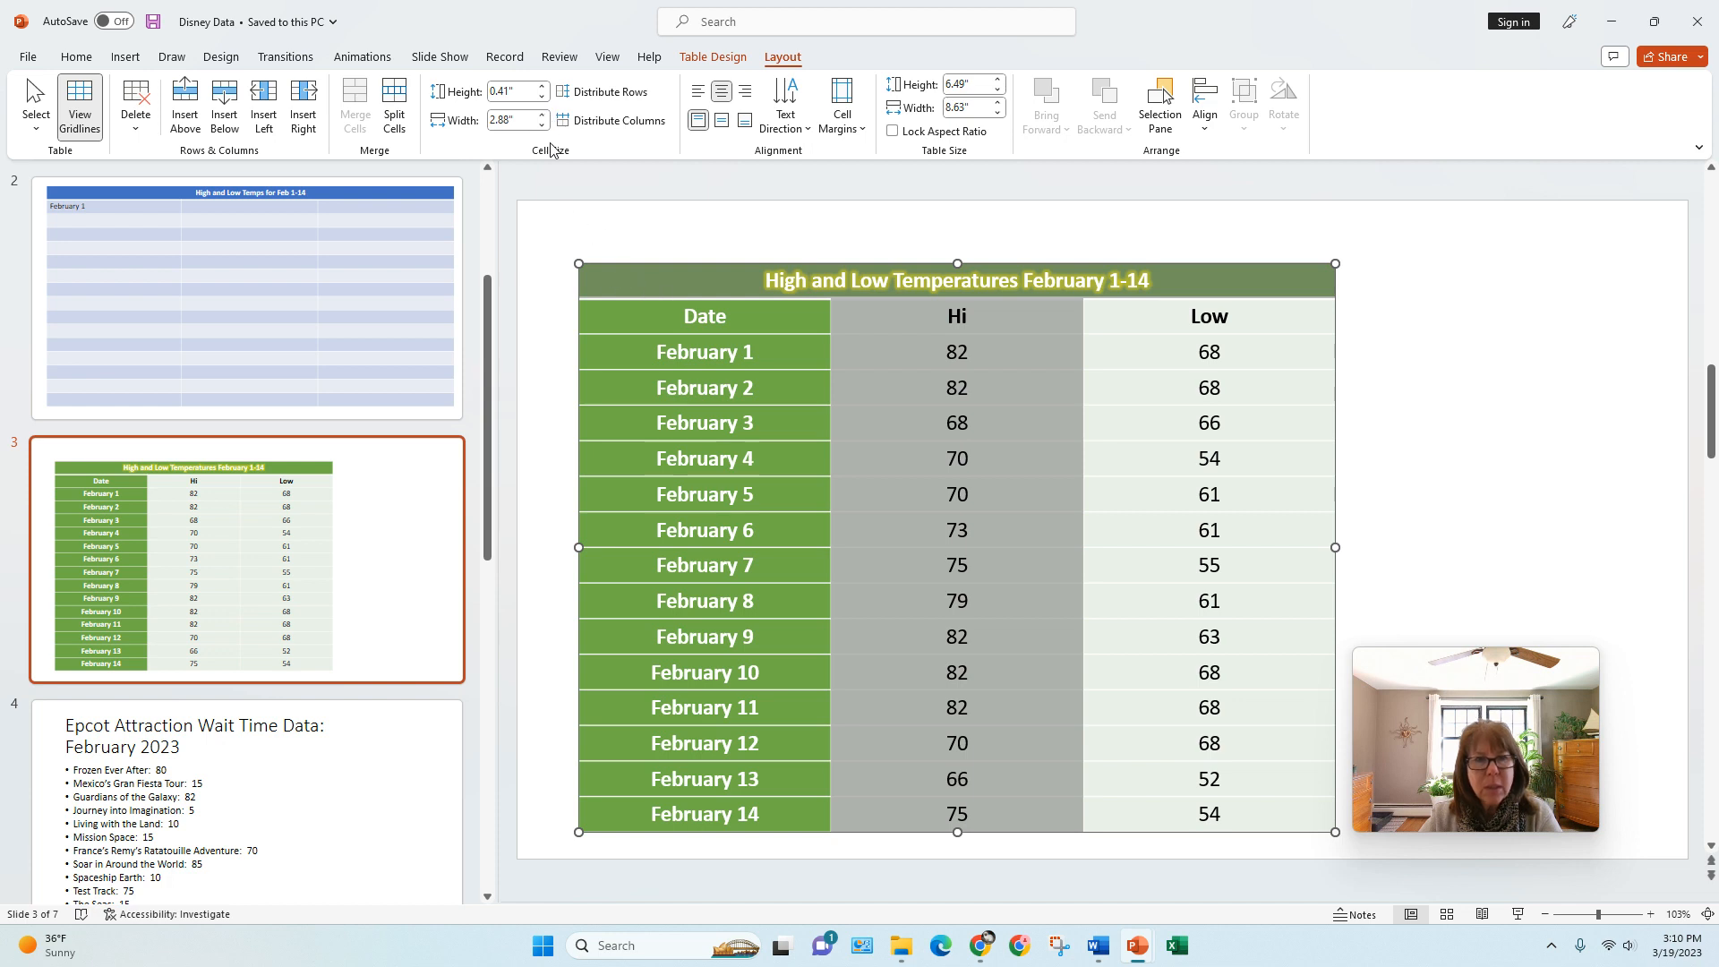
Step: Try larger and smaller row heights for the temperatures table, and set the row height to 0.4"
click(543, 97)
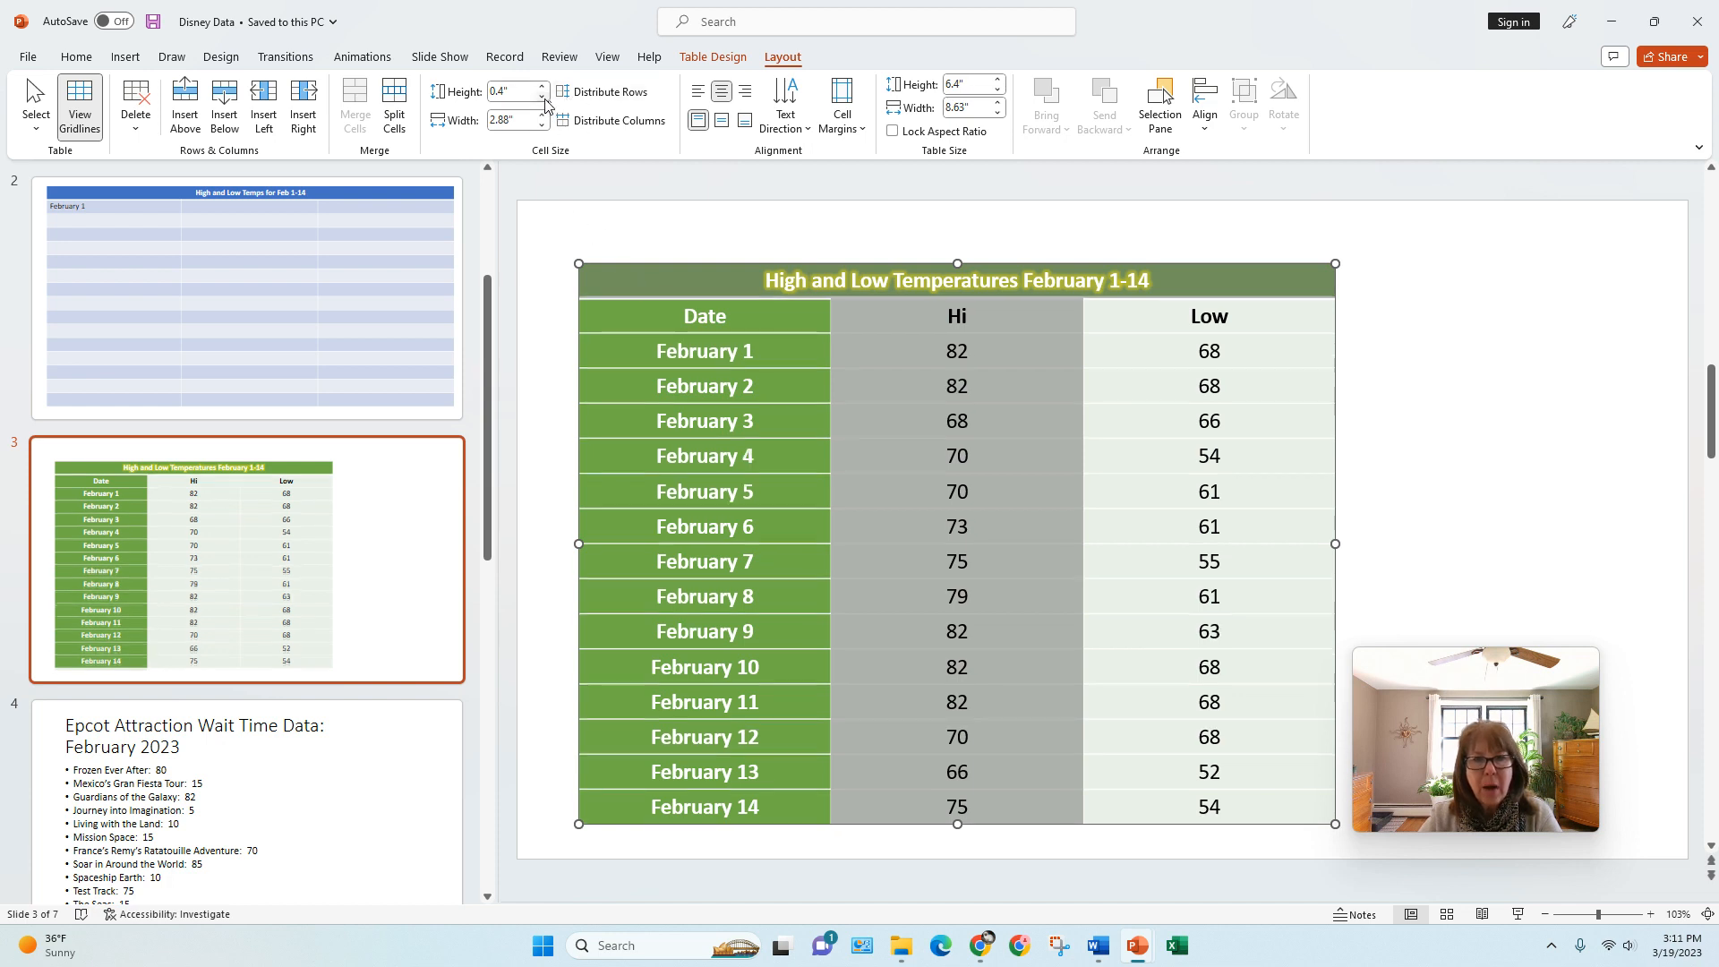
click(543, 87)
click(543, 87)
click(543, 98)
click(542, 98)
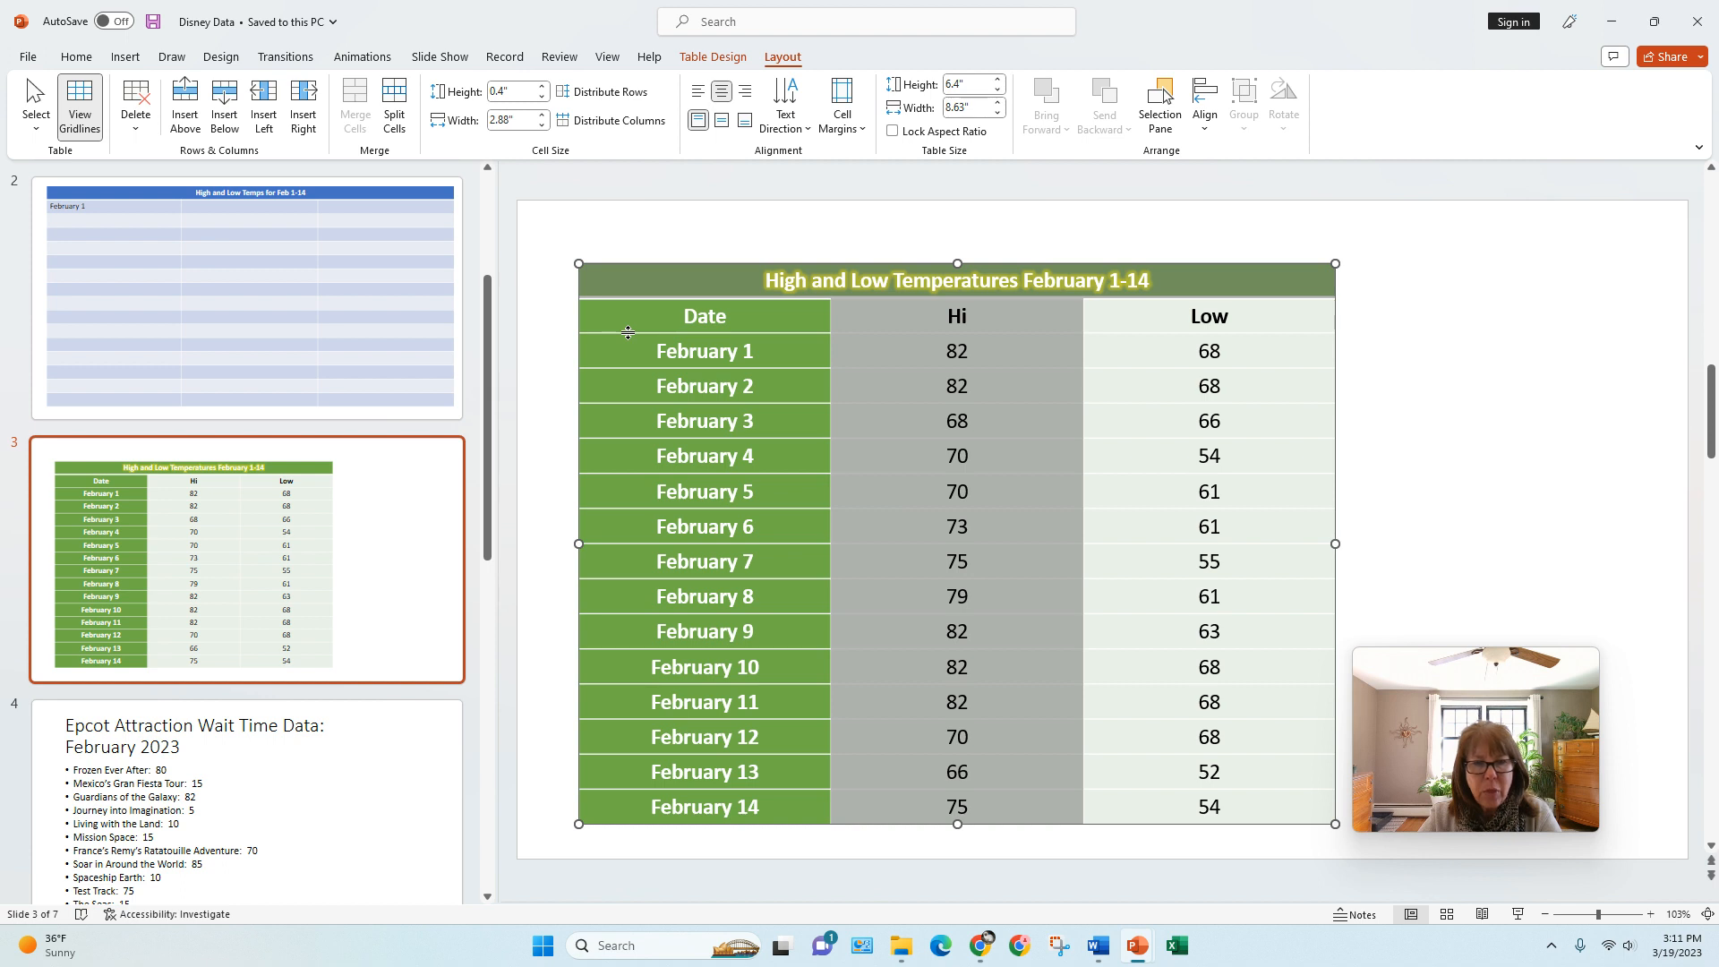
Step: Make the row with the Date, Hi and Low headings taller, and shift the Date/Hi border to widen the Hi column to 3"
mouse_move(628, 332)
mouse_down()
mouse_move(626, 386)
mouse_move(631, 354)
mouse_up()
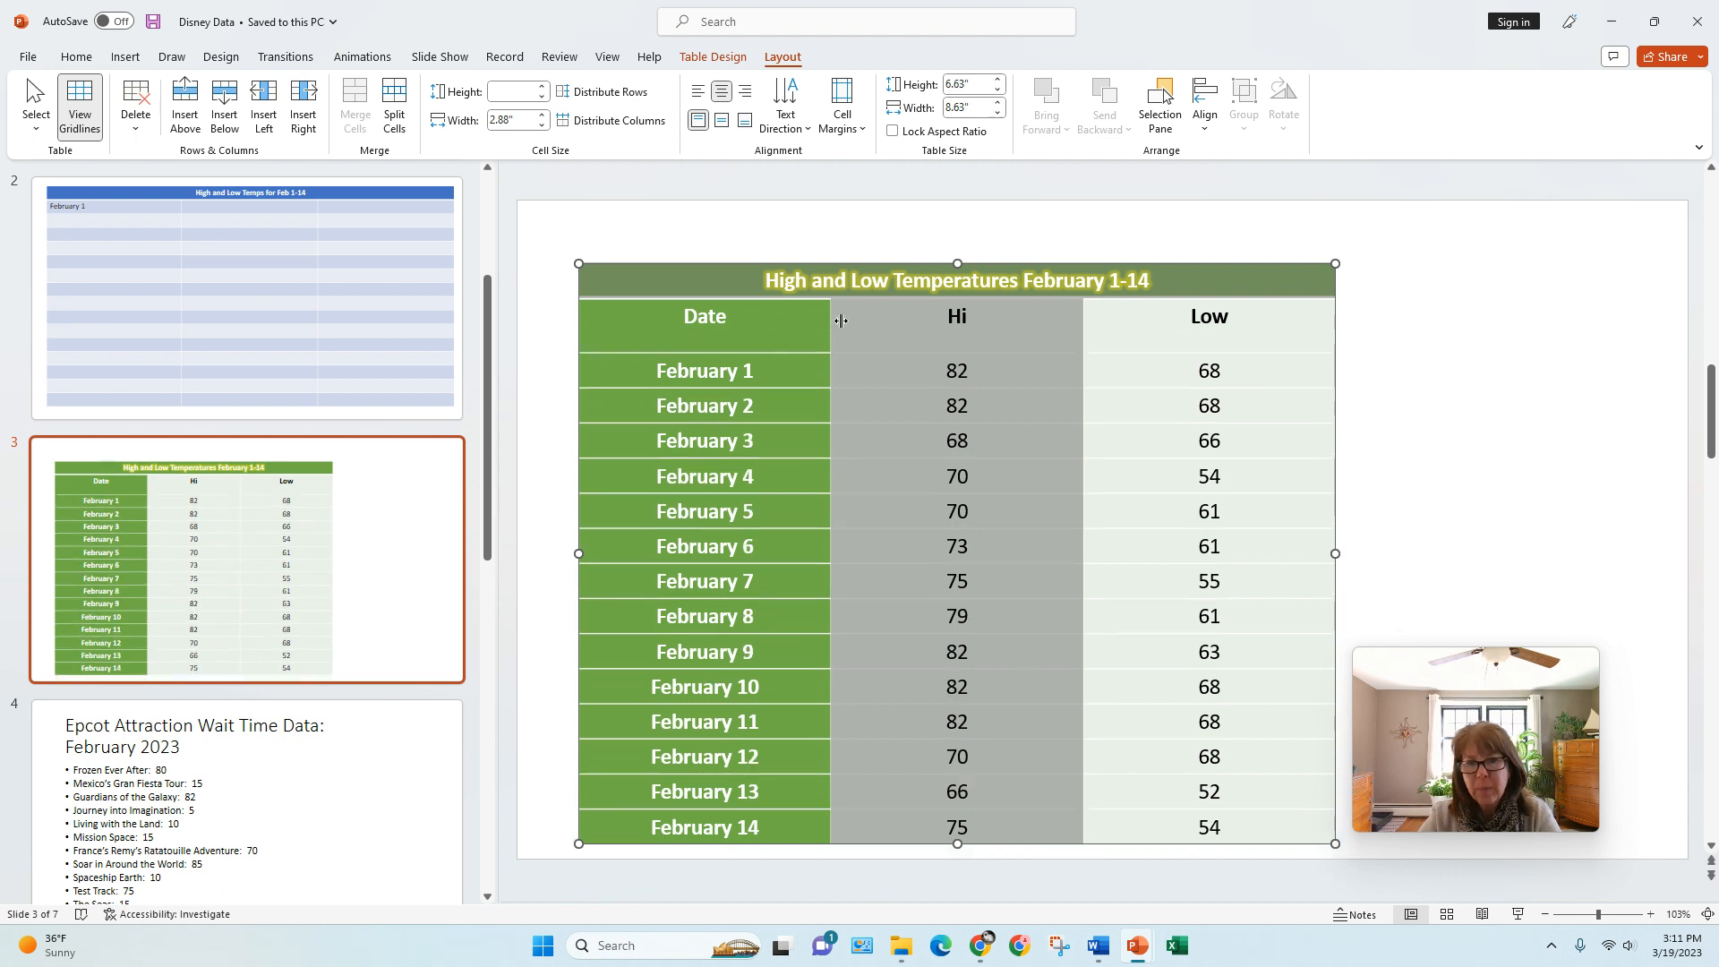
mouse_move(841, 320)
mouse_down()
mouse_move(754, 324)
mouse_move(820, 341)
mouse_up()
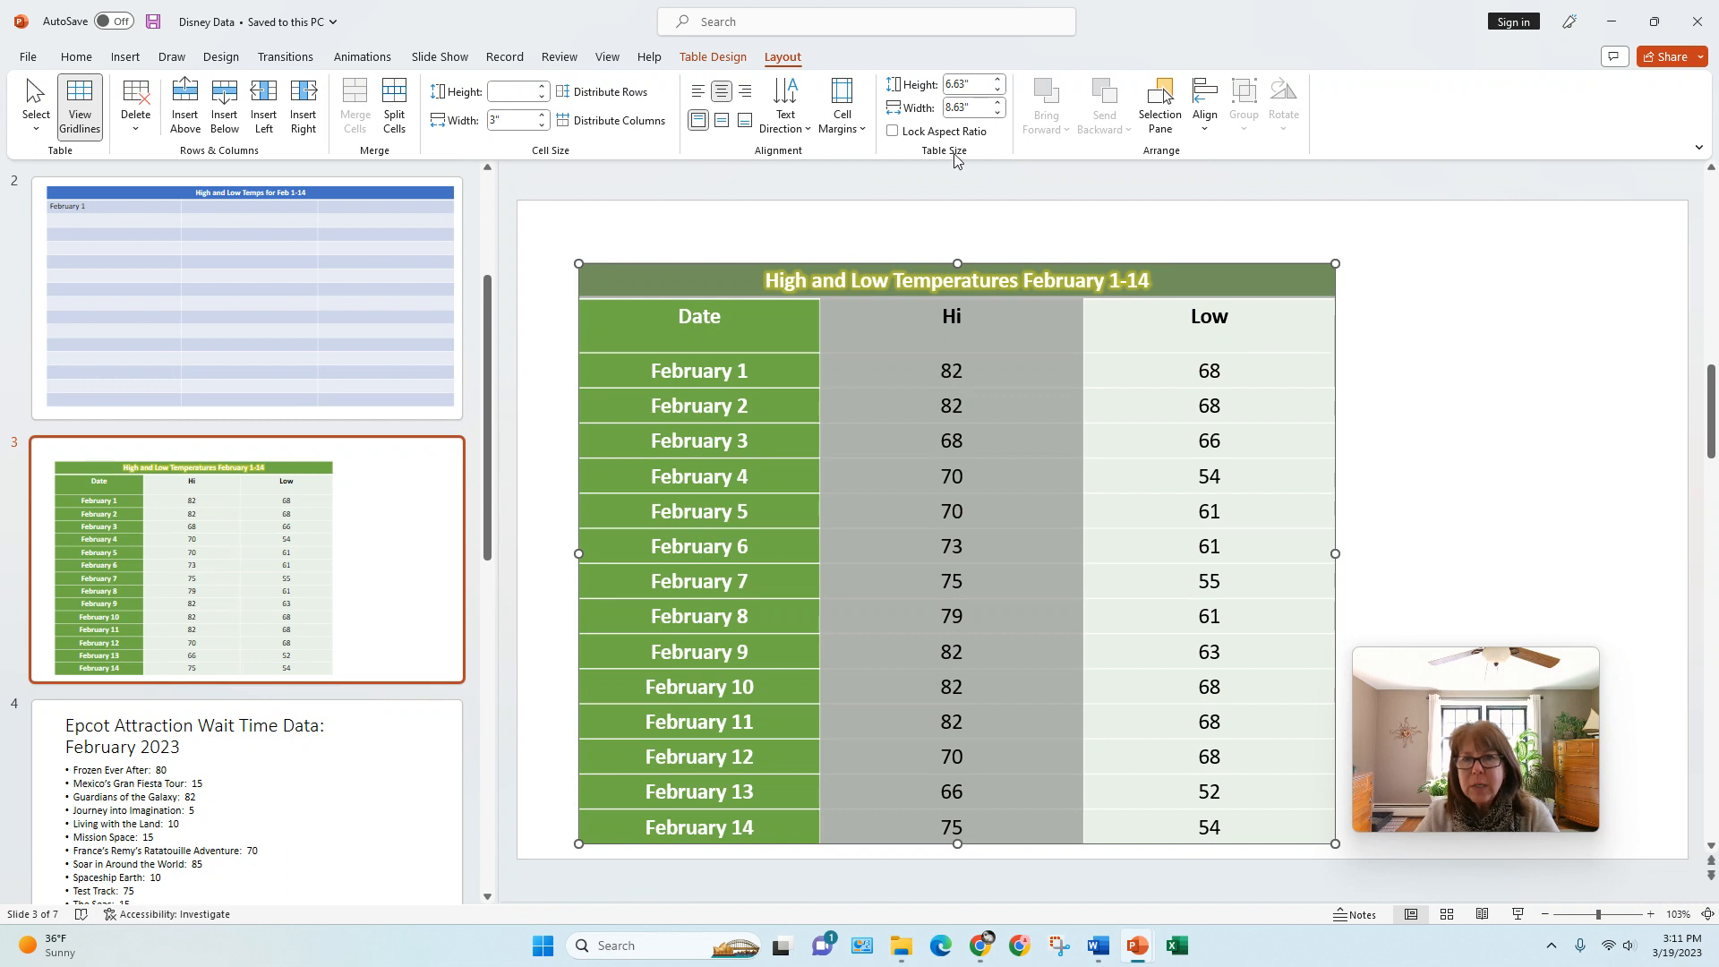
Step: Set the overall size of the temperatures table to 6.9" high and 9.1" wide
click(999, 91)
click(998, 79)
click(998, 80)
click(999, 80)
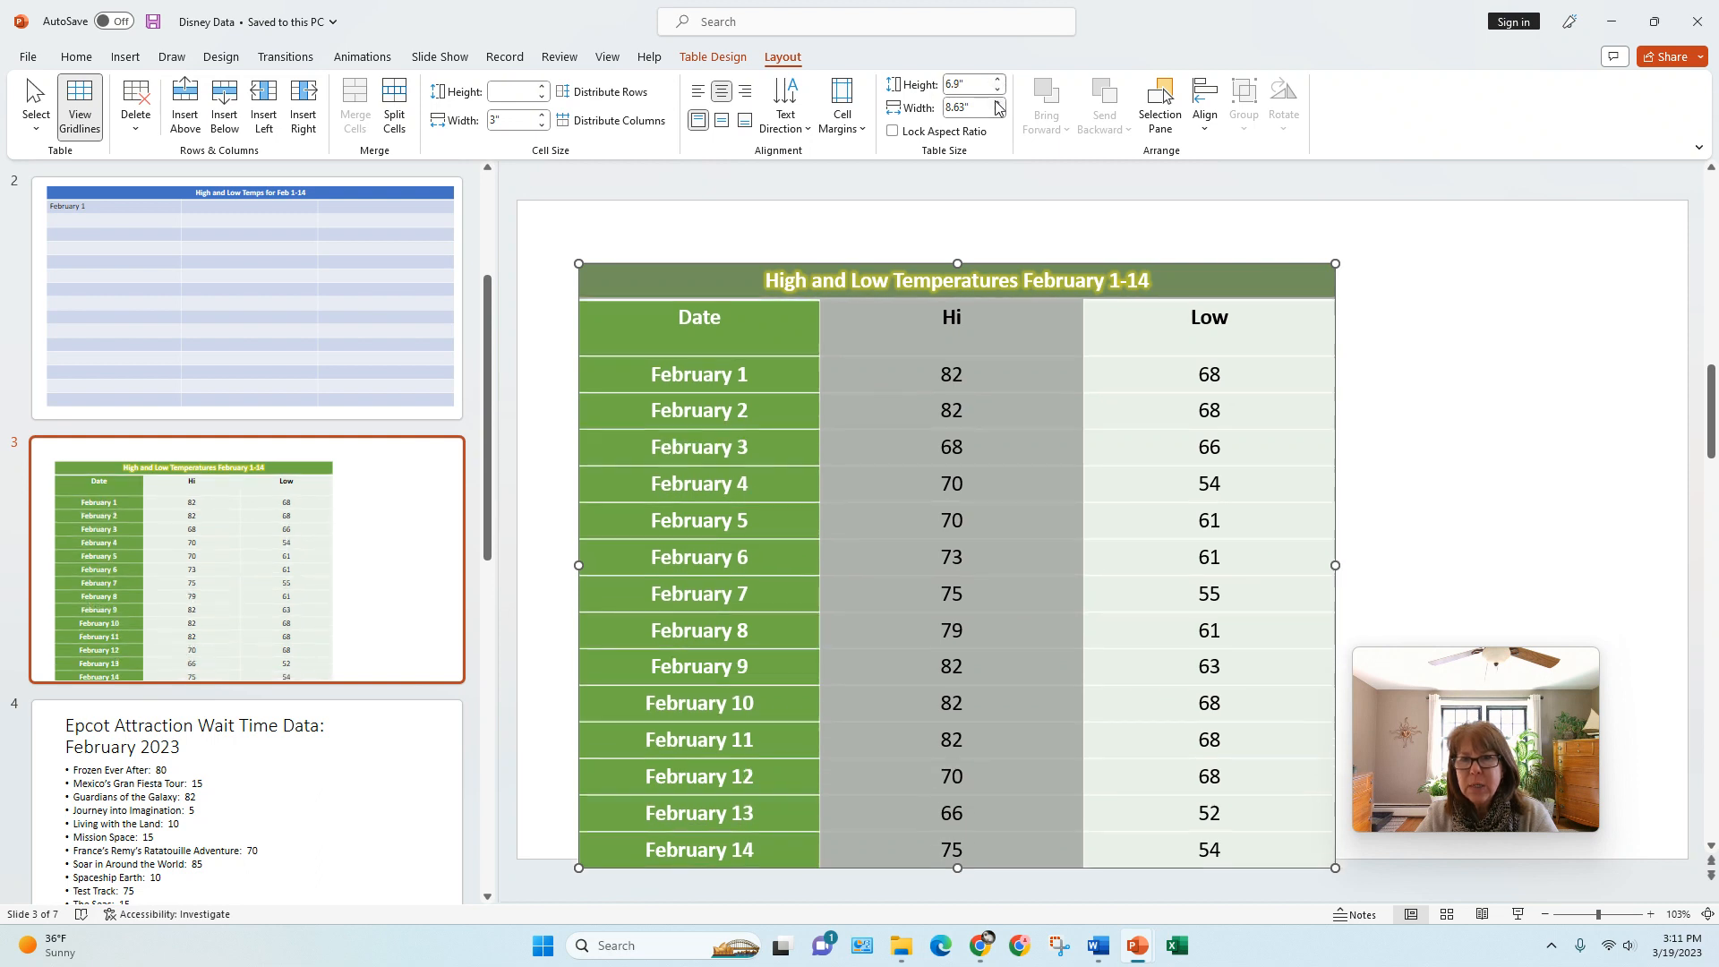
click(998, 103)
click(998, 103)
click(998, 103)
click(998, 103)
click(998, 103)
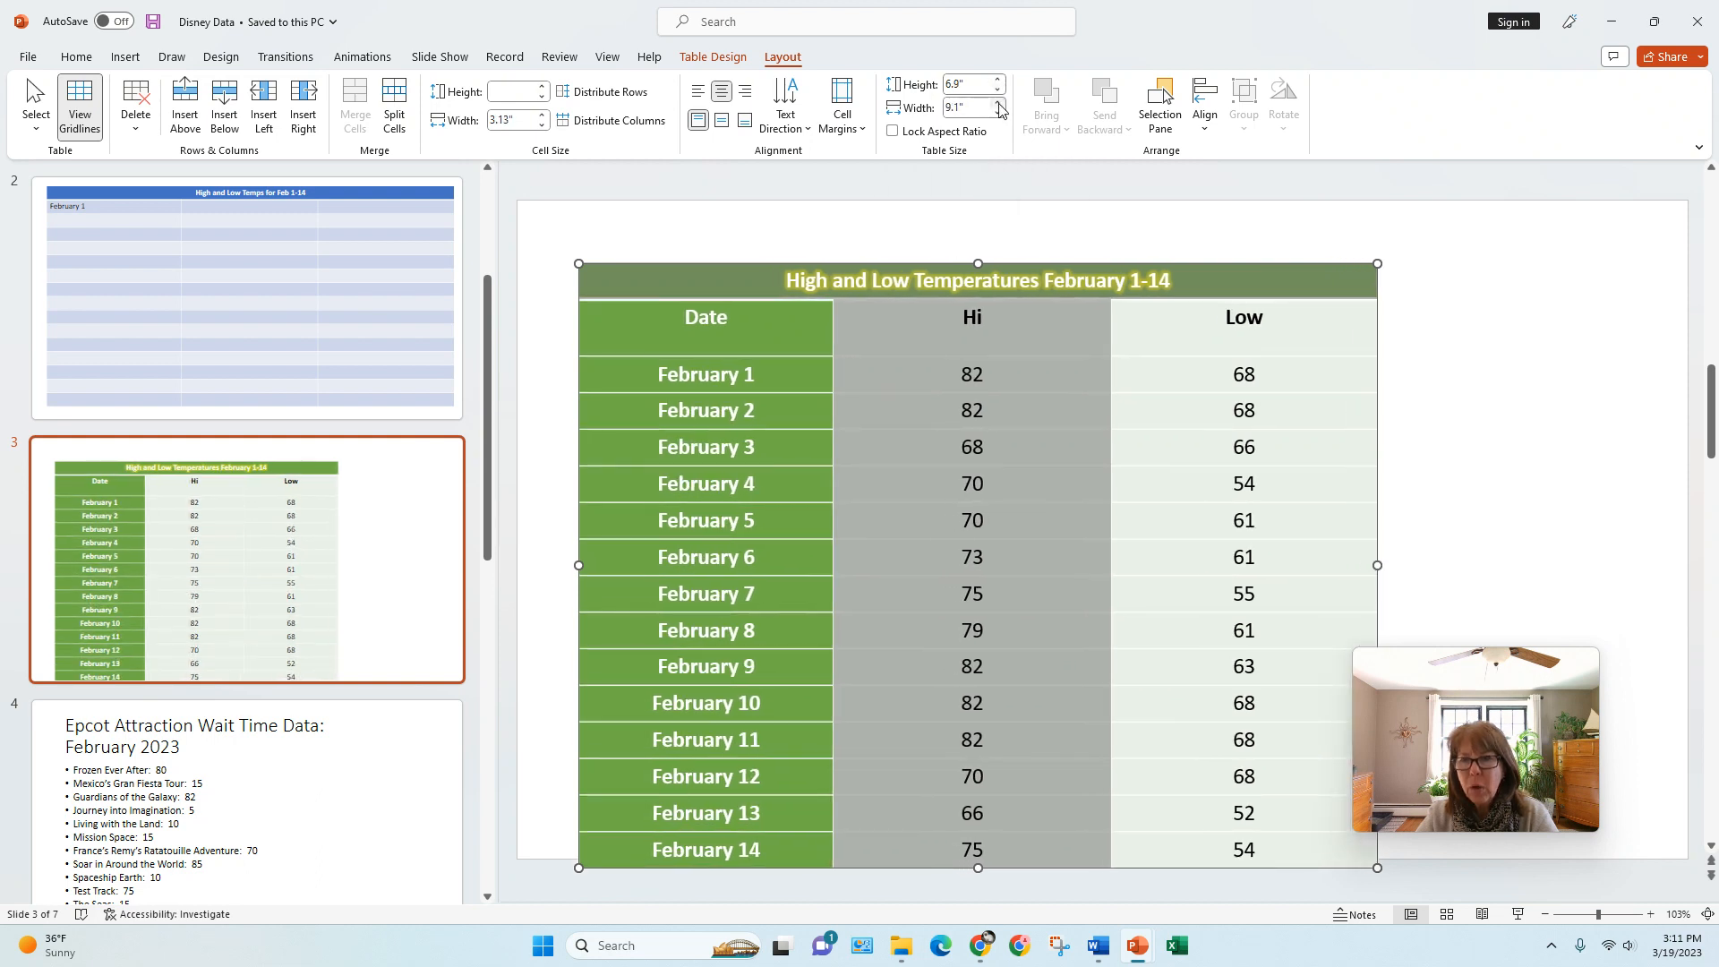